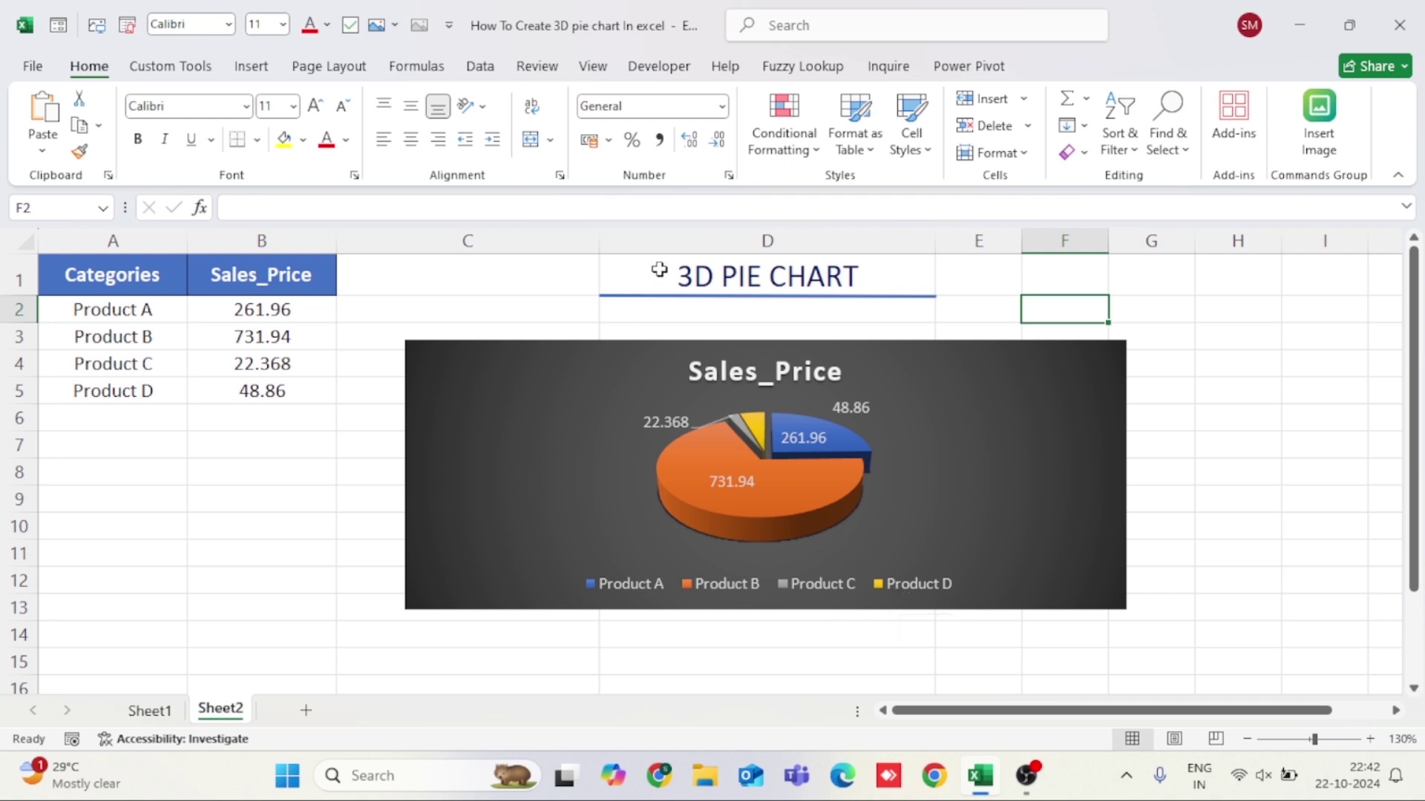
- Select the '3D PIE CHART' heading text, then leave the heading cell unchanged
{"action": "double_click", "coordinate": [659, 269]}
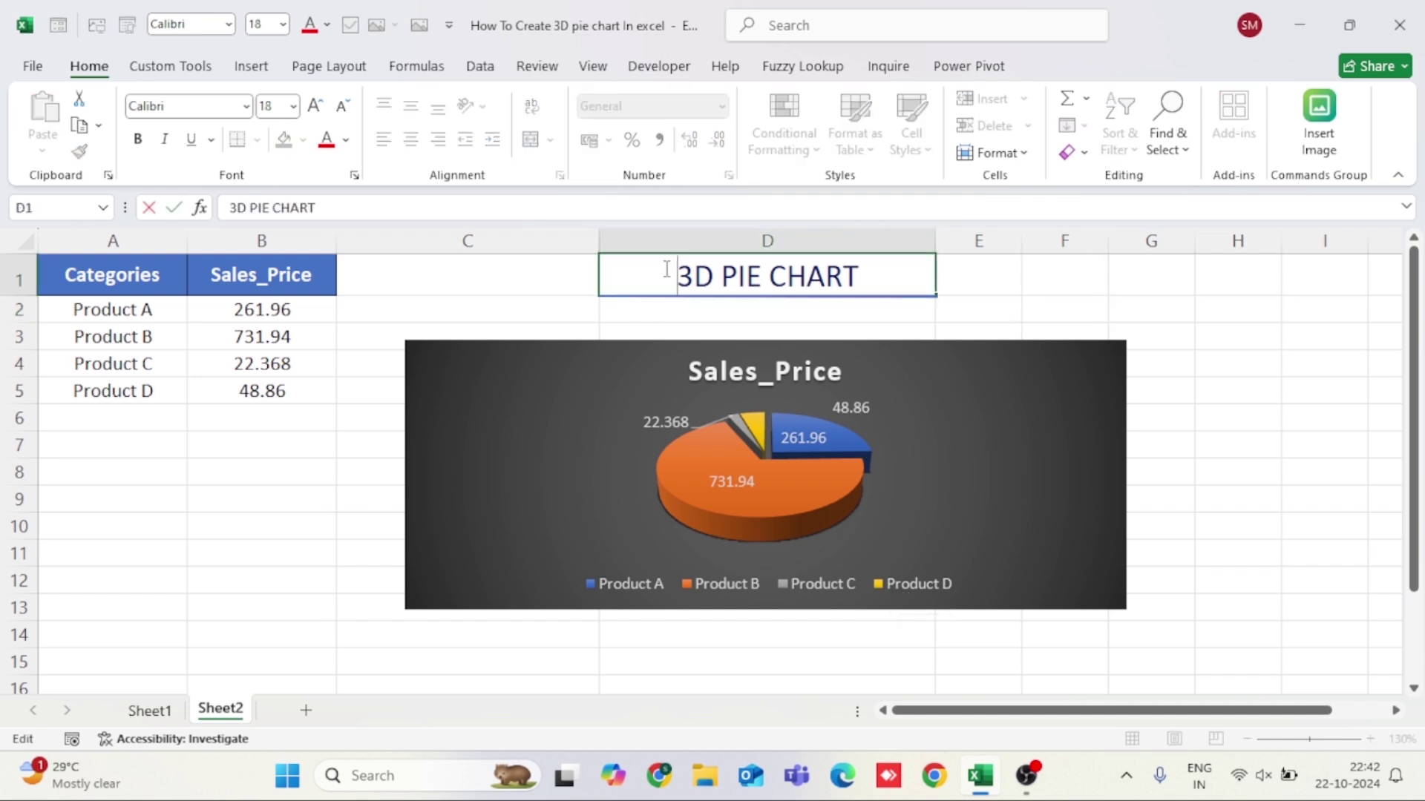
{"action": "left_click_drag", "start_coordinate": [674, 273], "coordinate": [863, 265]}
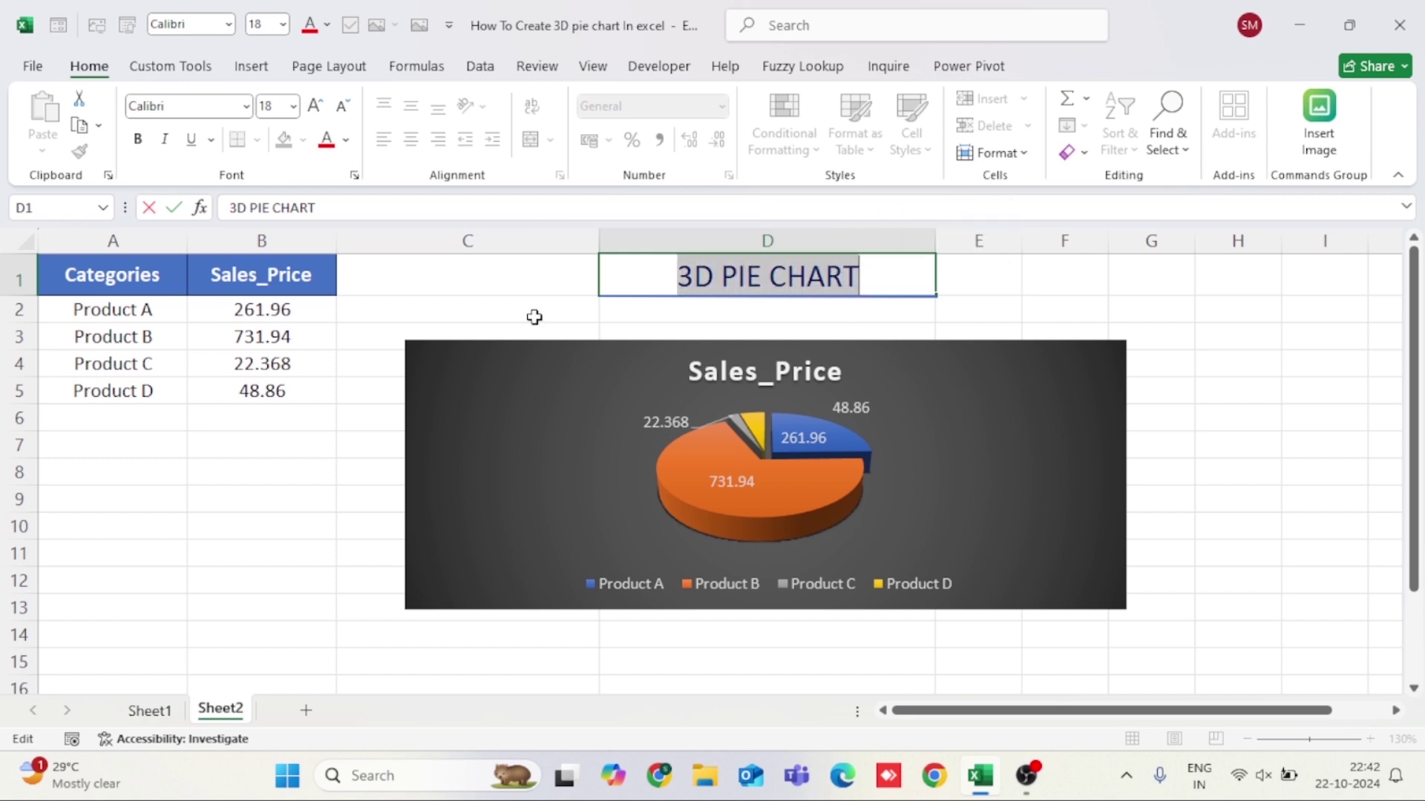
{"action": "left_click", "coordinate": [509, 277]}
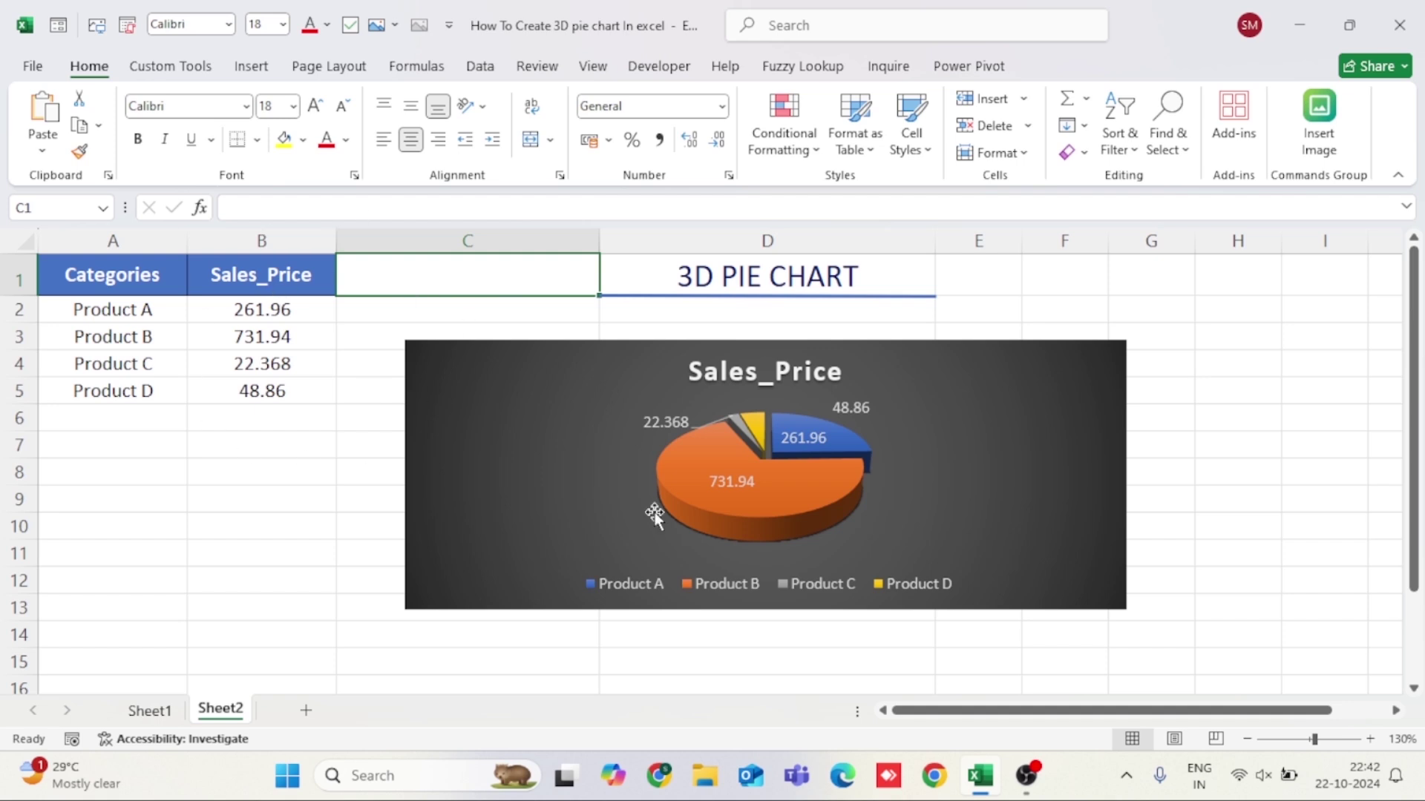
- Go over the Categories and Sales_Price headers and the Product A–D names in the table
{"action": "mouse_move", "coordinate": [777, 484]}
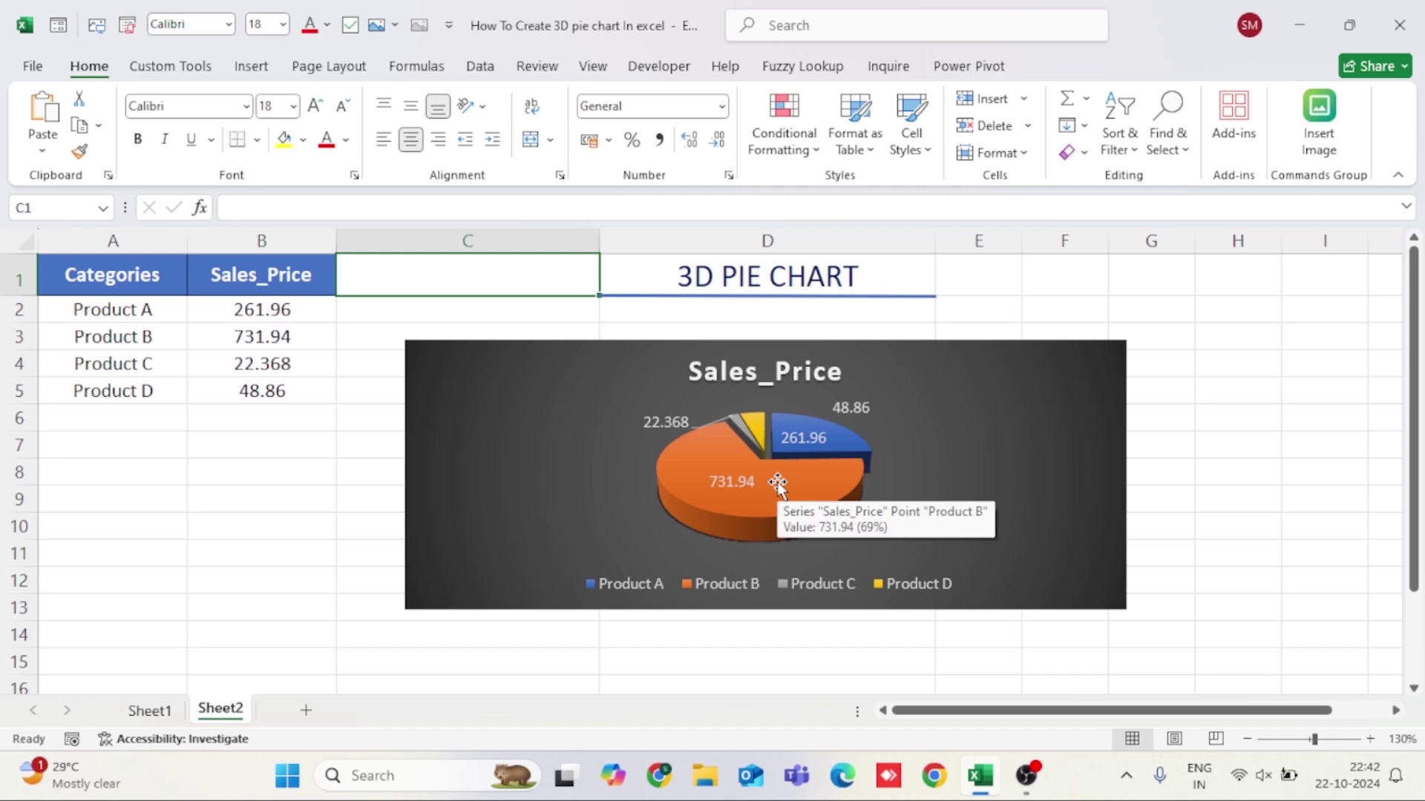
{"action": "left_click", "coordinate": [97, 276]}
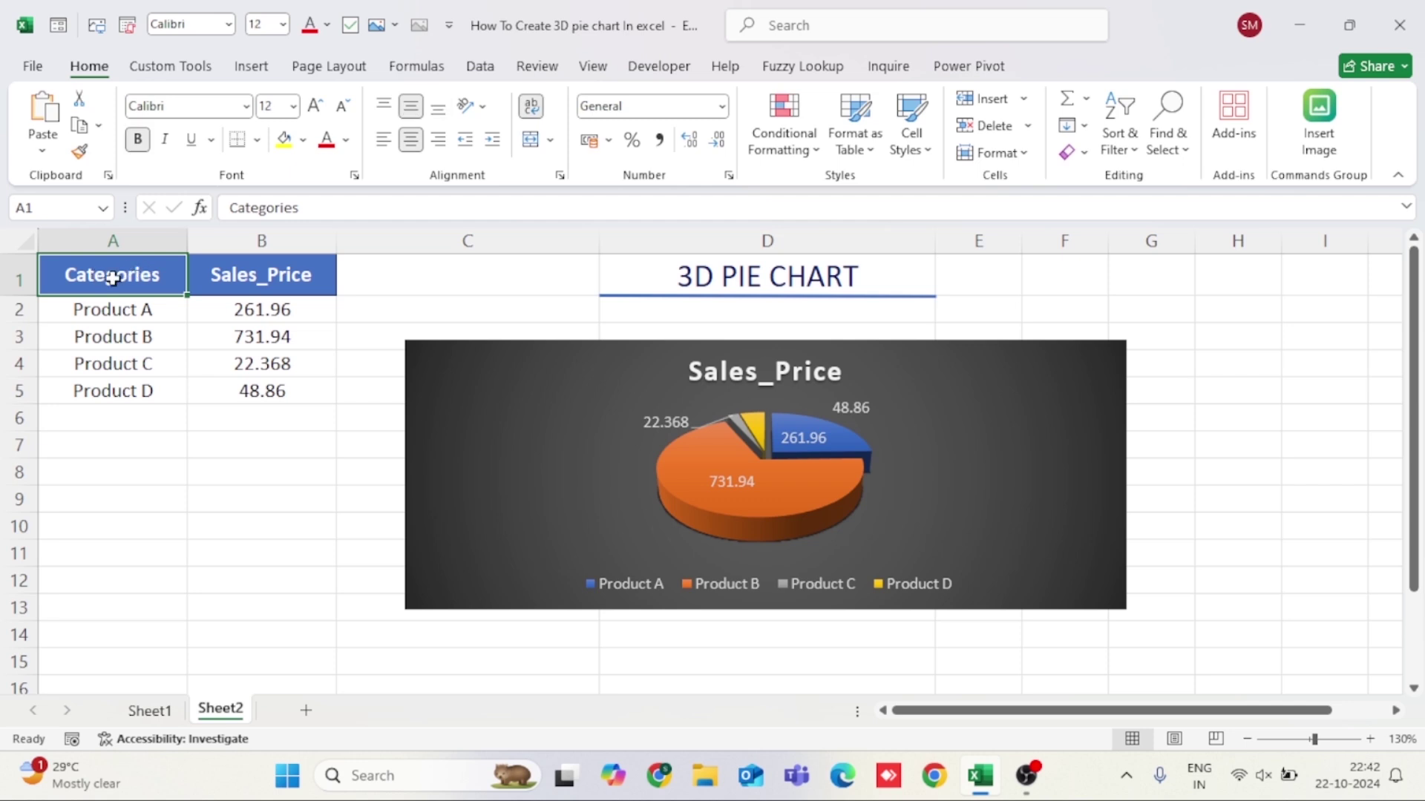
{"action": "left_click_drag", "start_coordinate": [193, 275], "coordinate": [192, 275]}
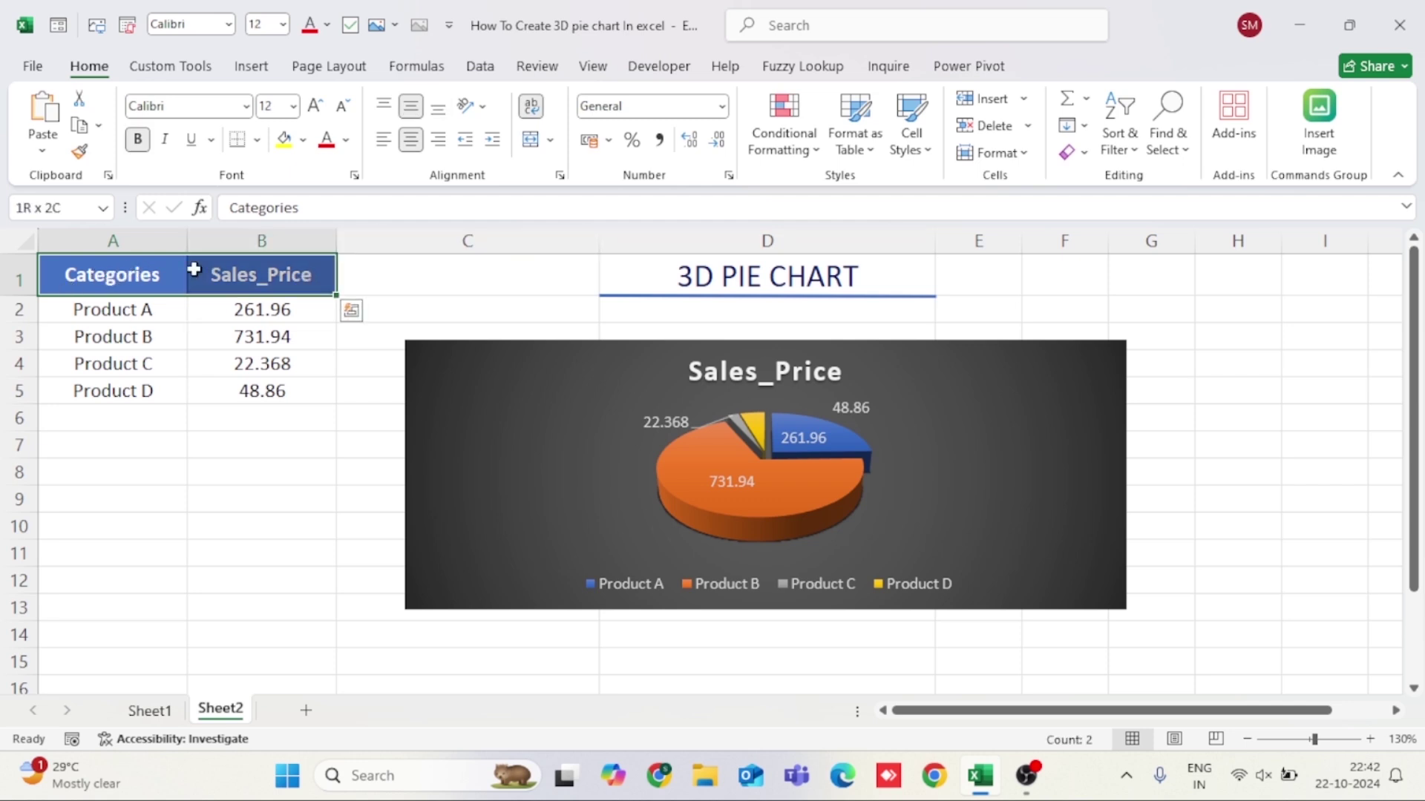
{"action": "left_click", "coordinate": [130, 276]}
{"action": "left_click", "coordinate": [254, 269]}
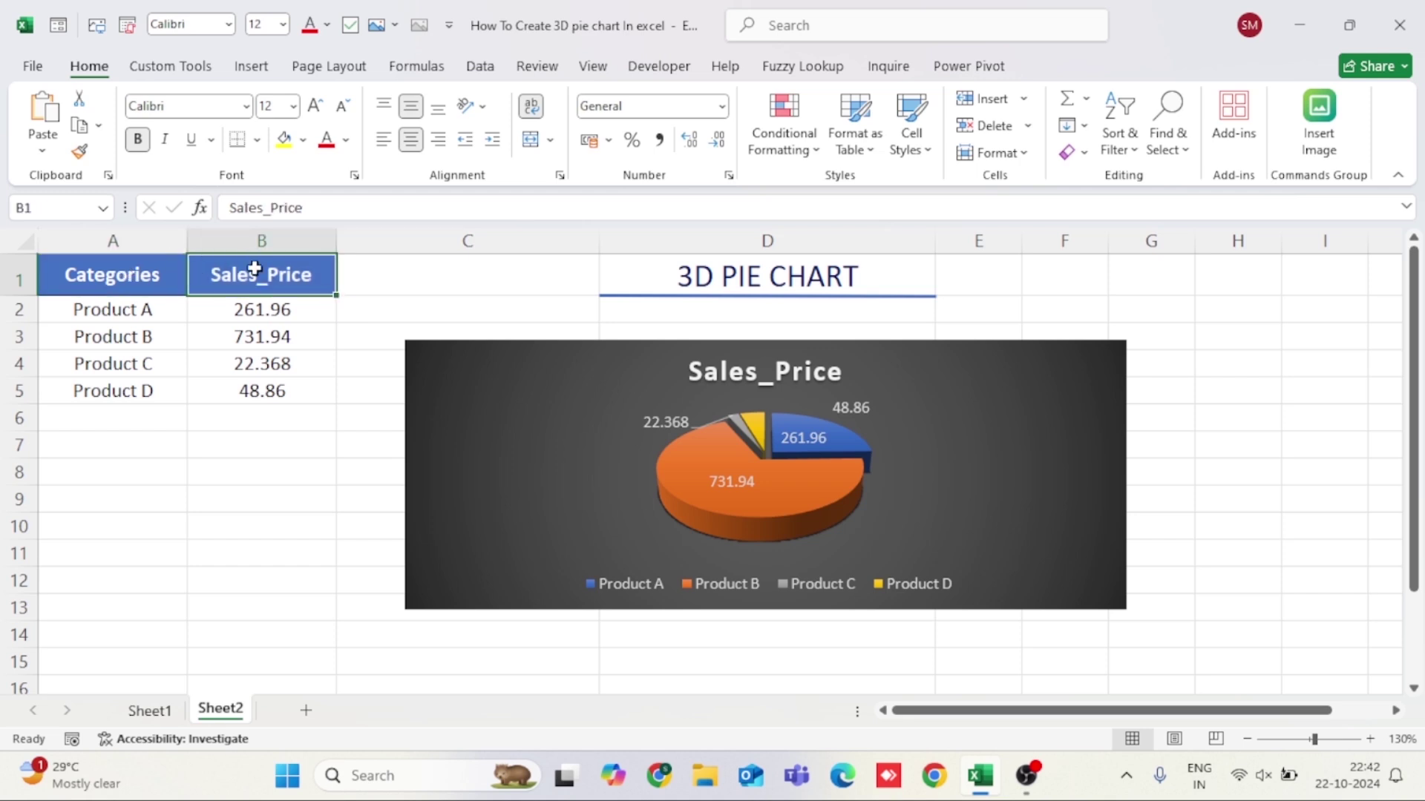
{"action": "left_click", "coordinate": [124, 282]}
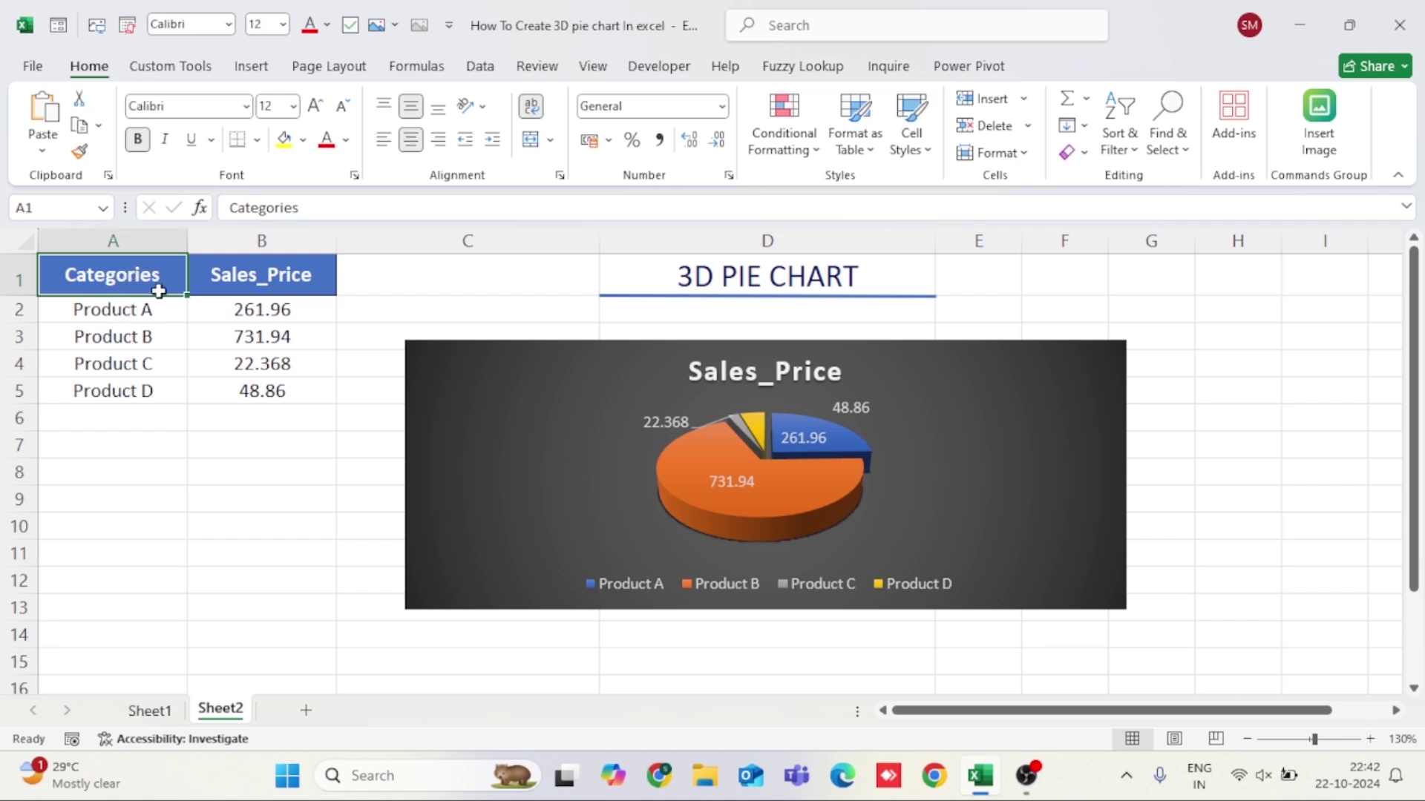
{"action": "left_click", "coordinate": [120, 311]}
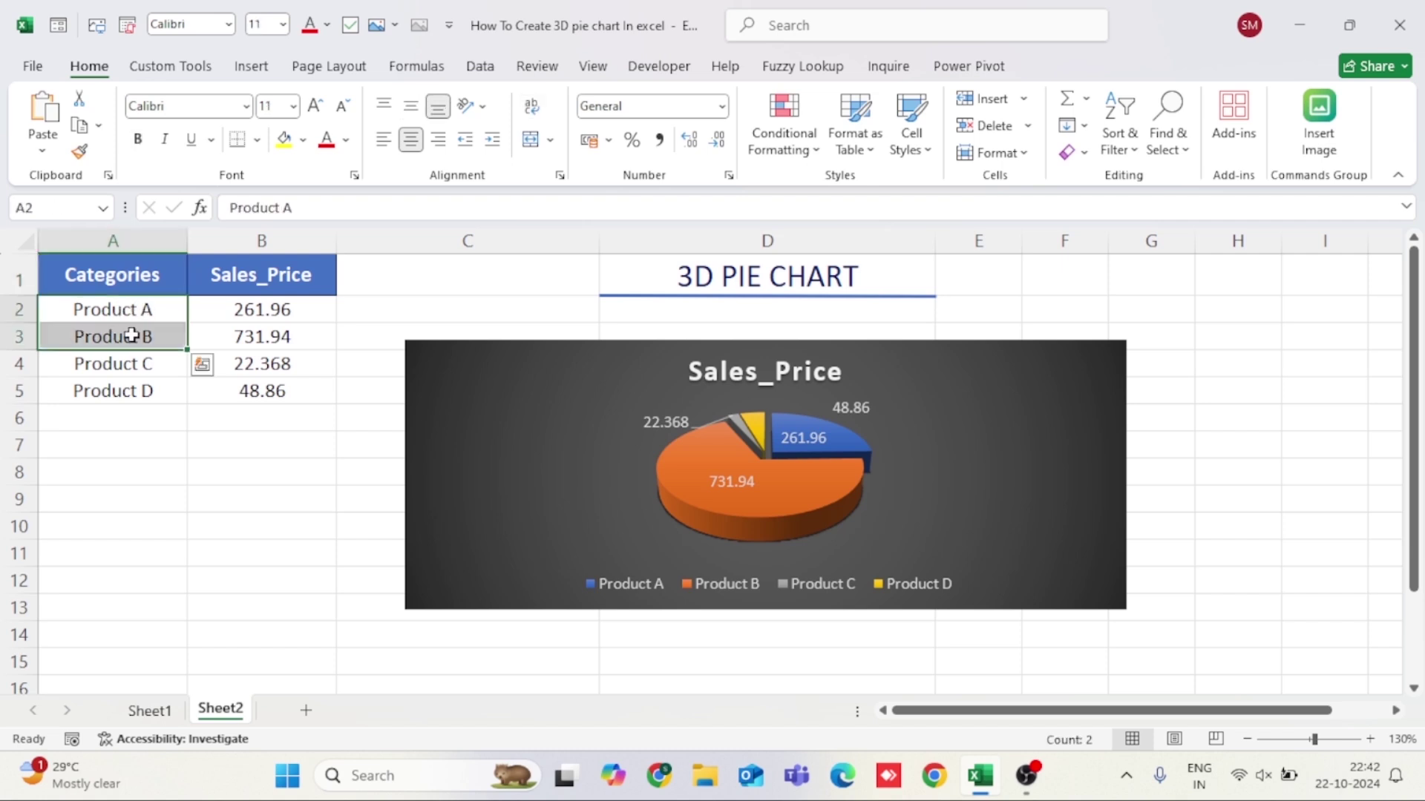
{"action": "left_click", "coordinate": [119, 338]}
{"action": "left_click", "coordinate": [113, 362]}
{"action": "left_click", "coordinate": [110, 382]}
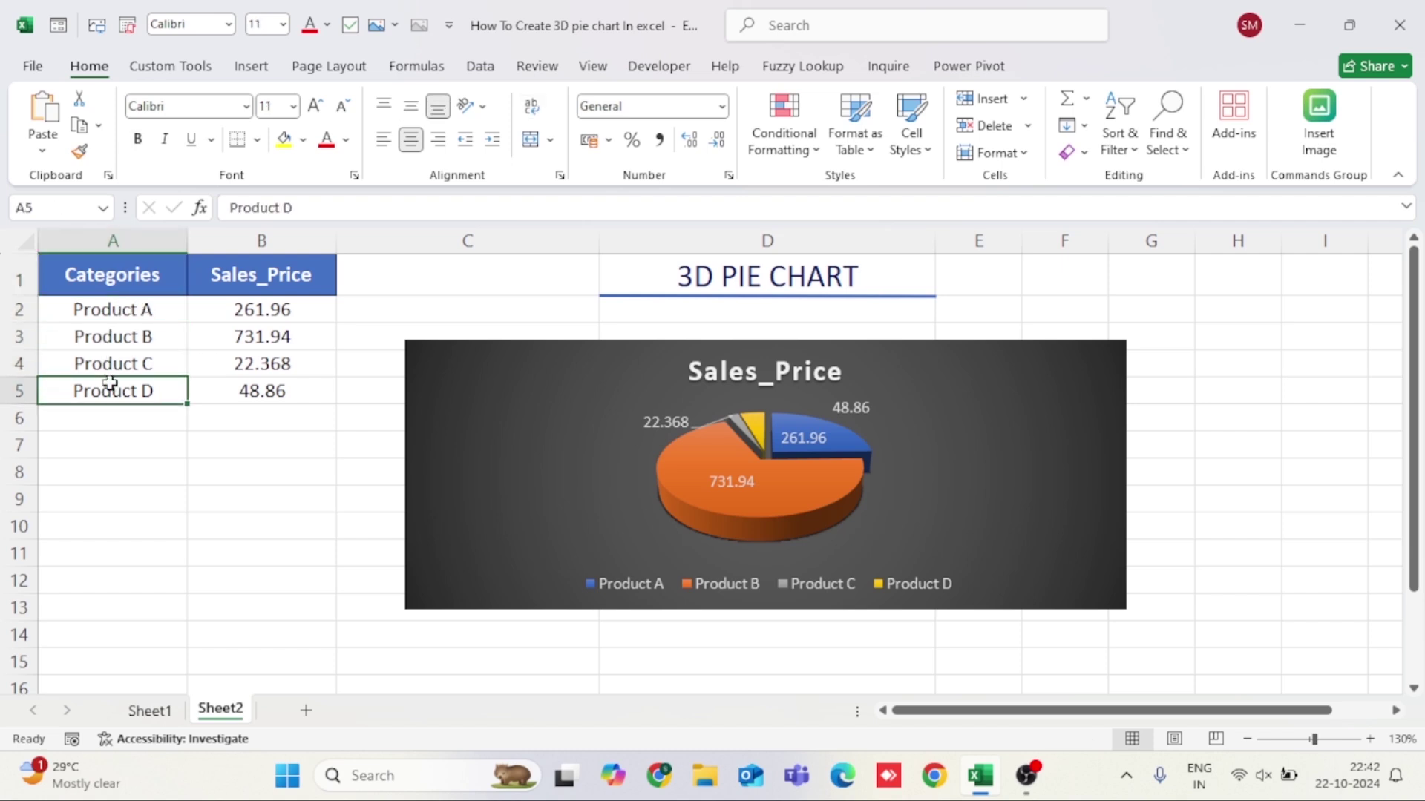
{"action": "left_click", "coordinate": [260, 270]}
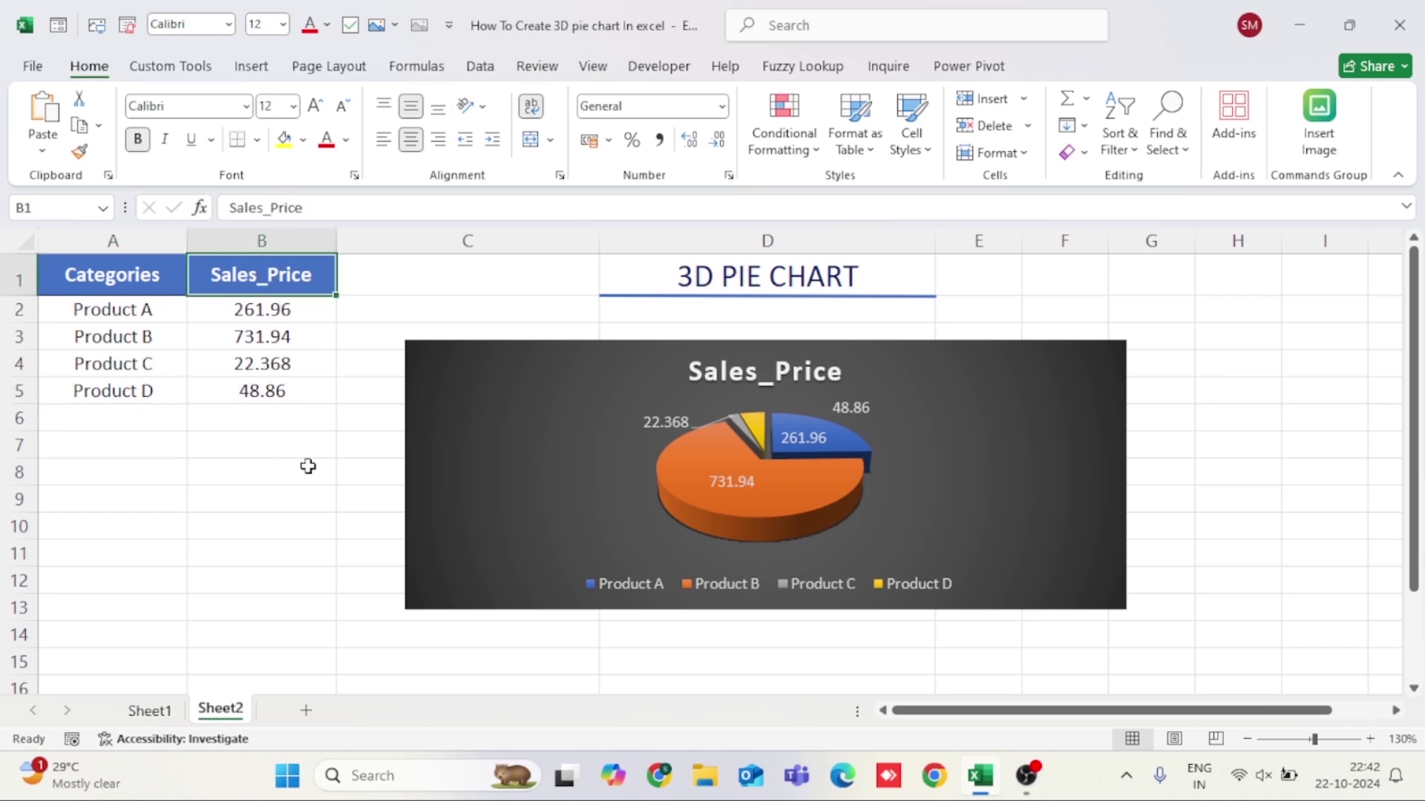
{"action": "left_click", "coordinate": [111, 273]}
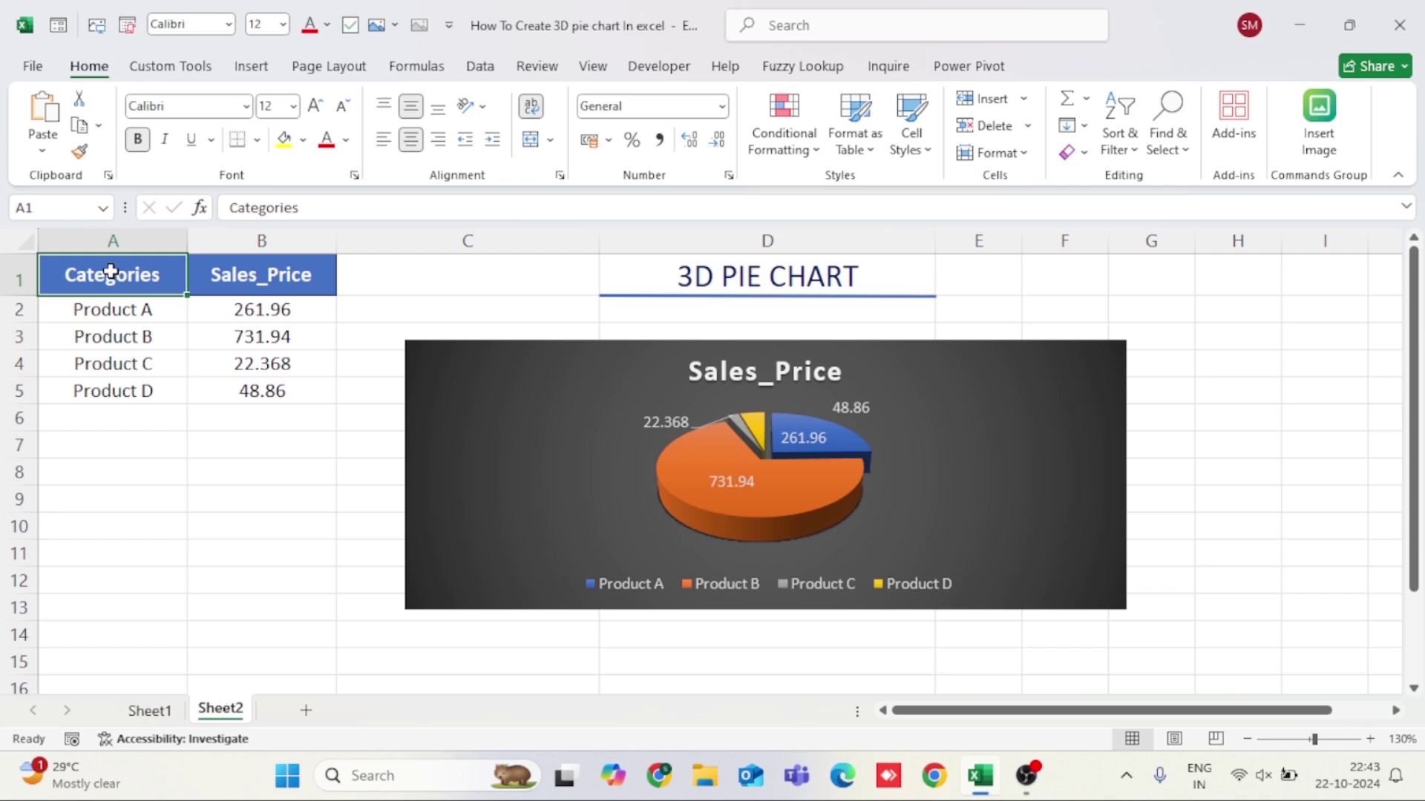
- Select the A1:B5 data, view the pie chart types without inserting one, and select the existing 3D pie
{"action": "key", "text": "ctrl+shift+Down"}
{"action": "key", "text": "ctrl+shift+Right"}
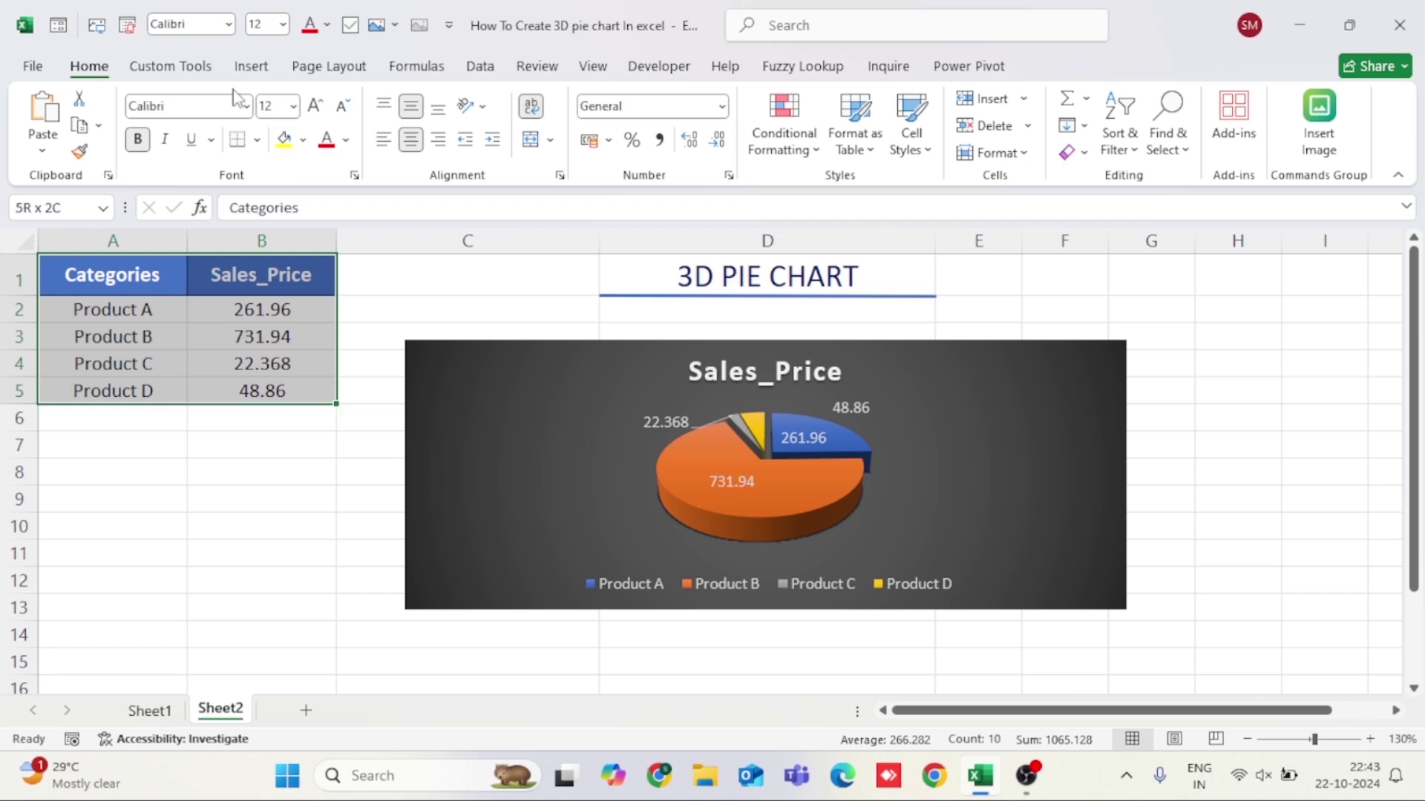
{"action": "left_click", "coordinate": [250, 67]}
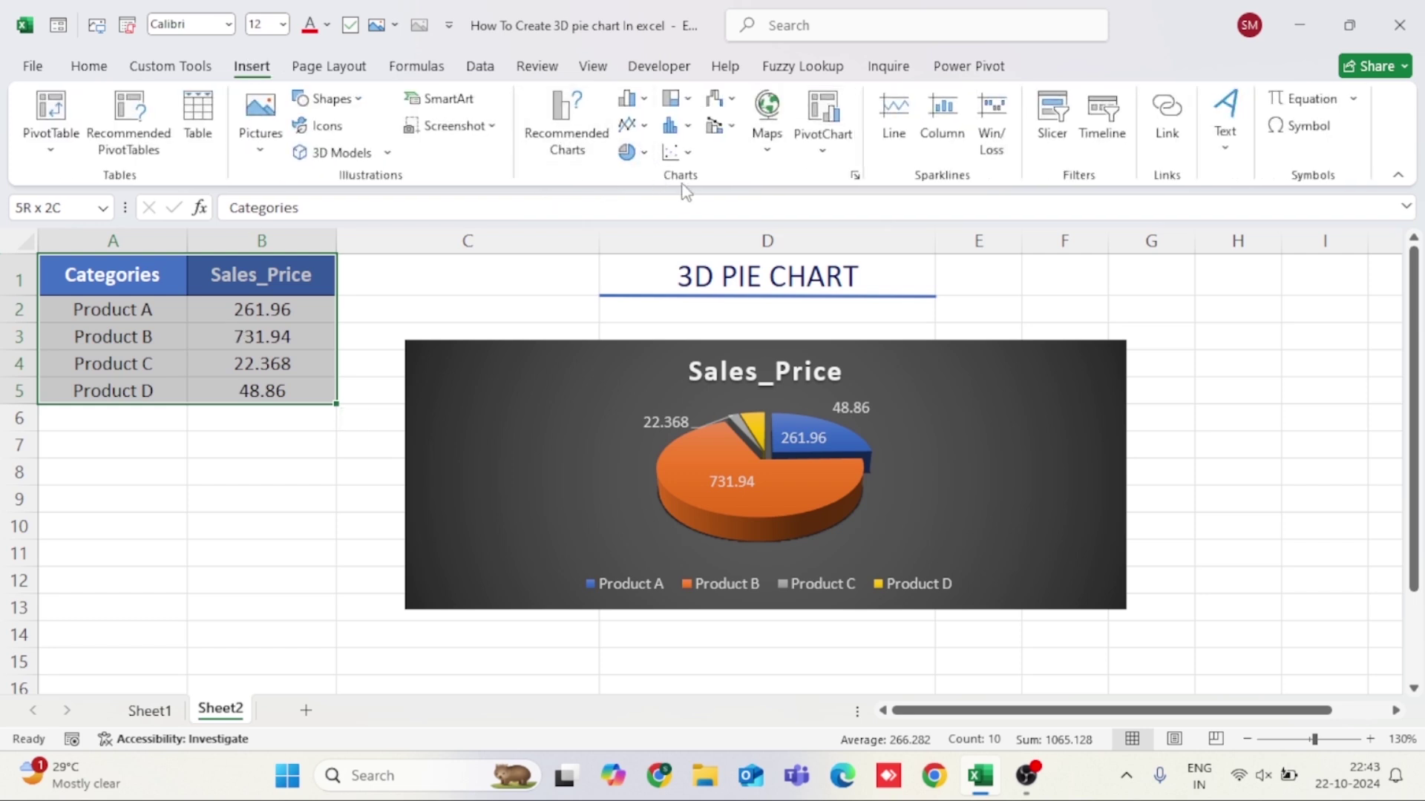
{"action": "left_click", "coordinate": [646, 153]}
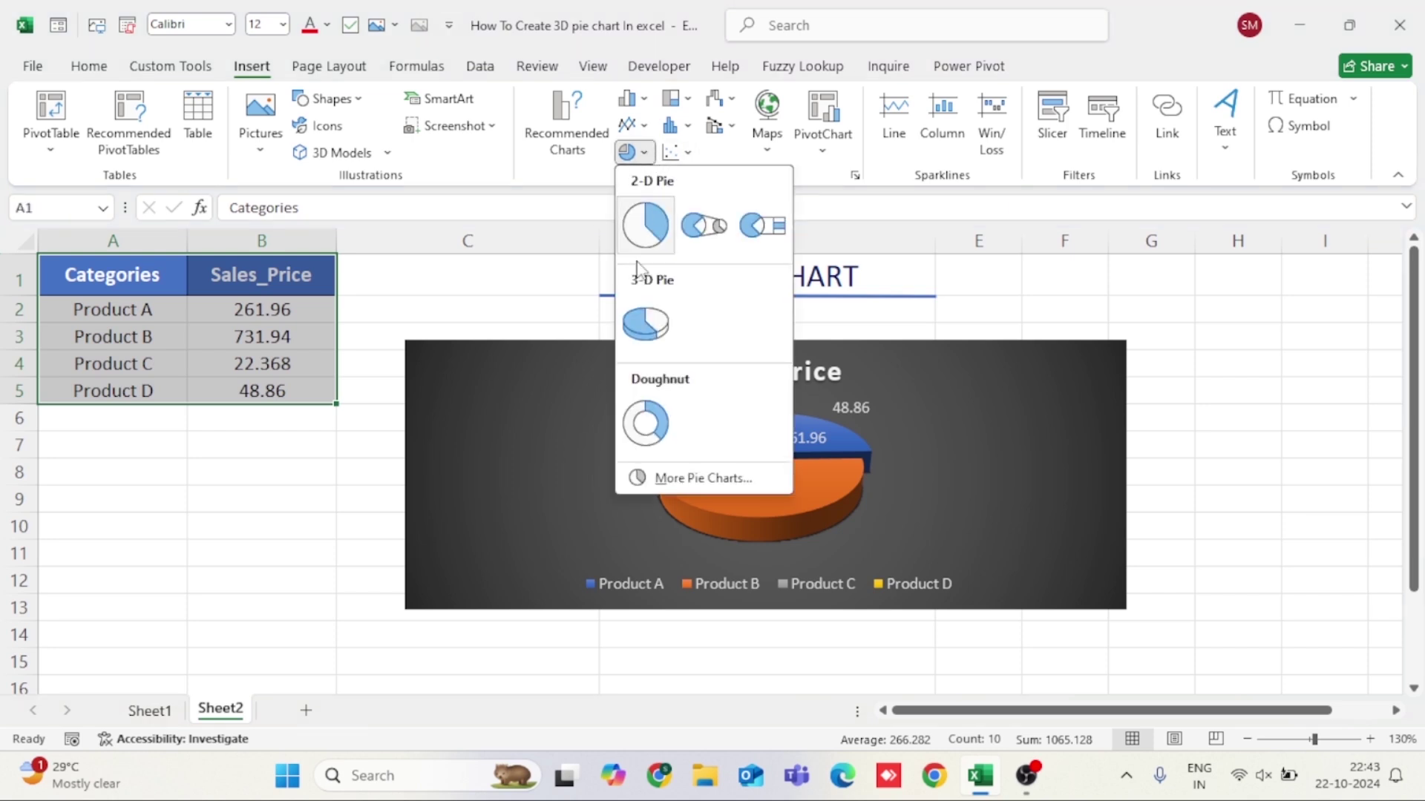
{"action": "left_click", "coordinate": [539, 279]}
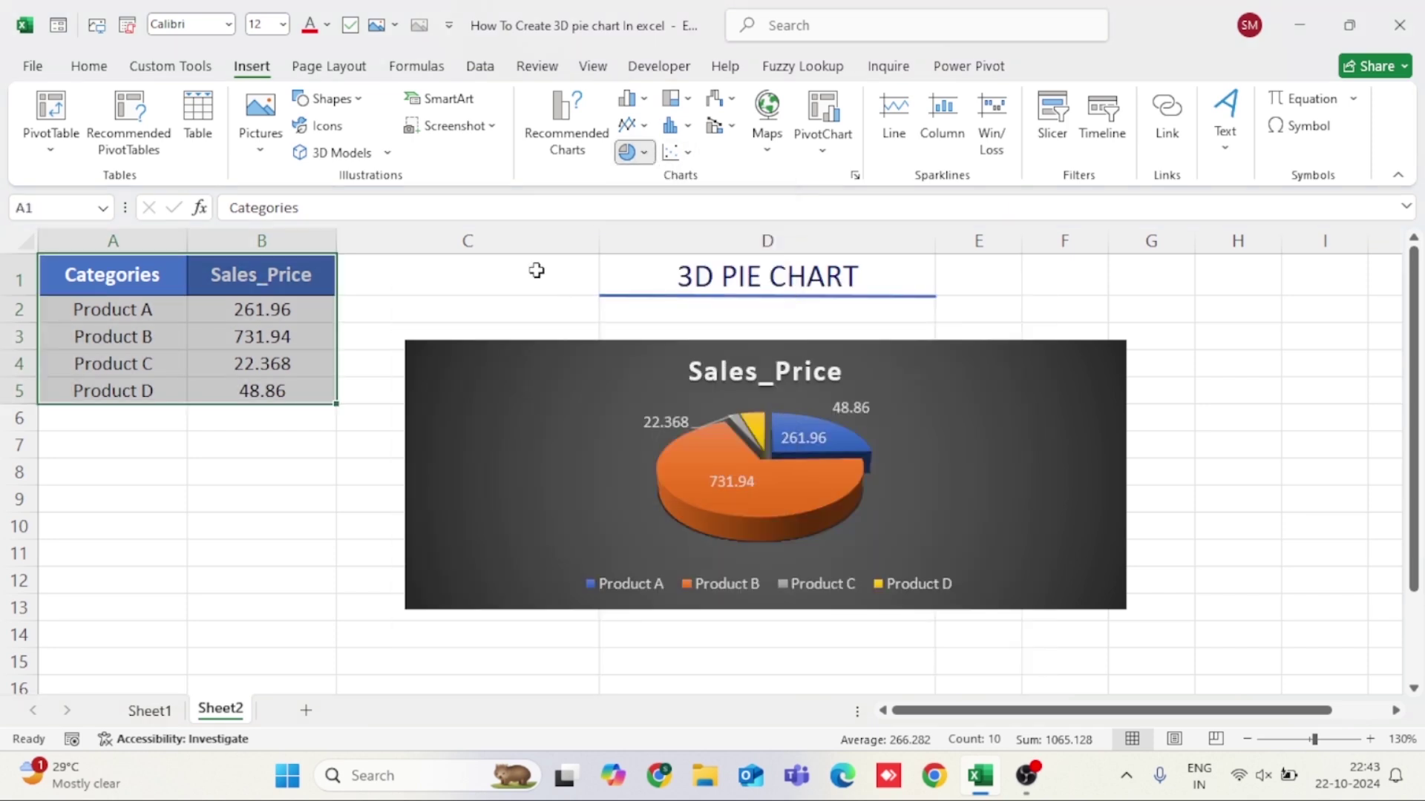
{"action": "left_click", "coordinate": [534, 271]}
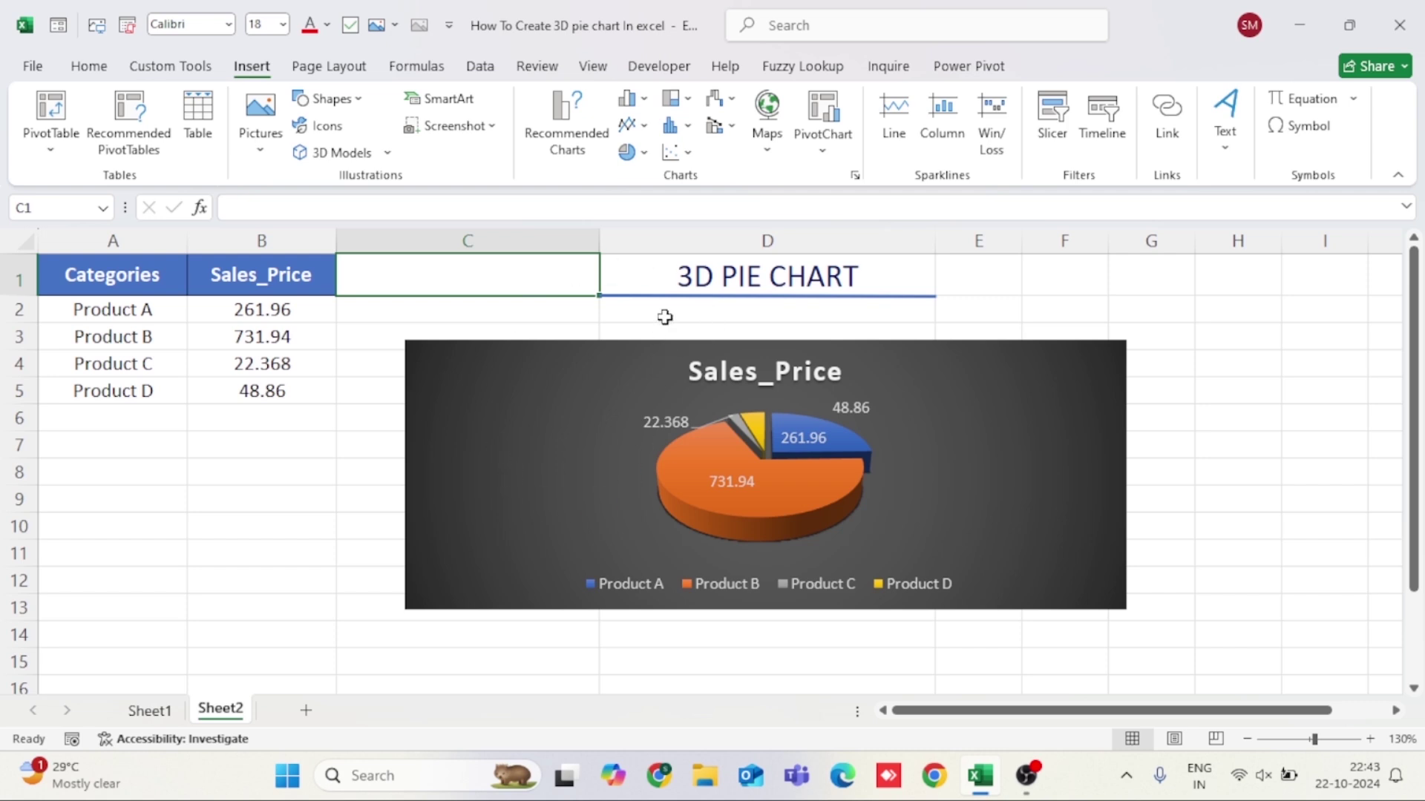
{"action": "left_click", "coordinate": [561, 410]}
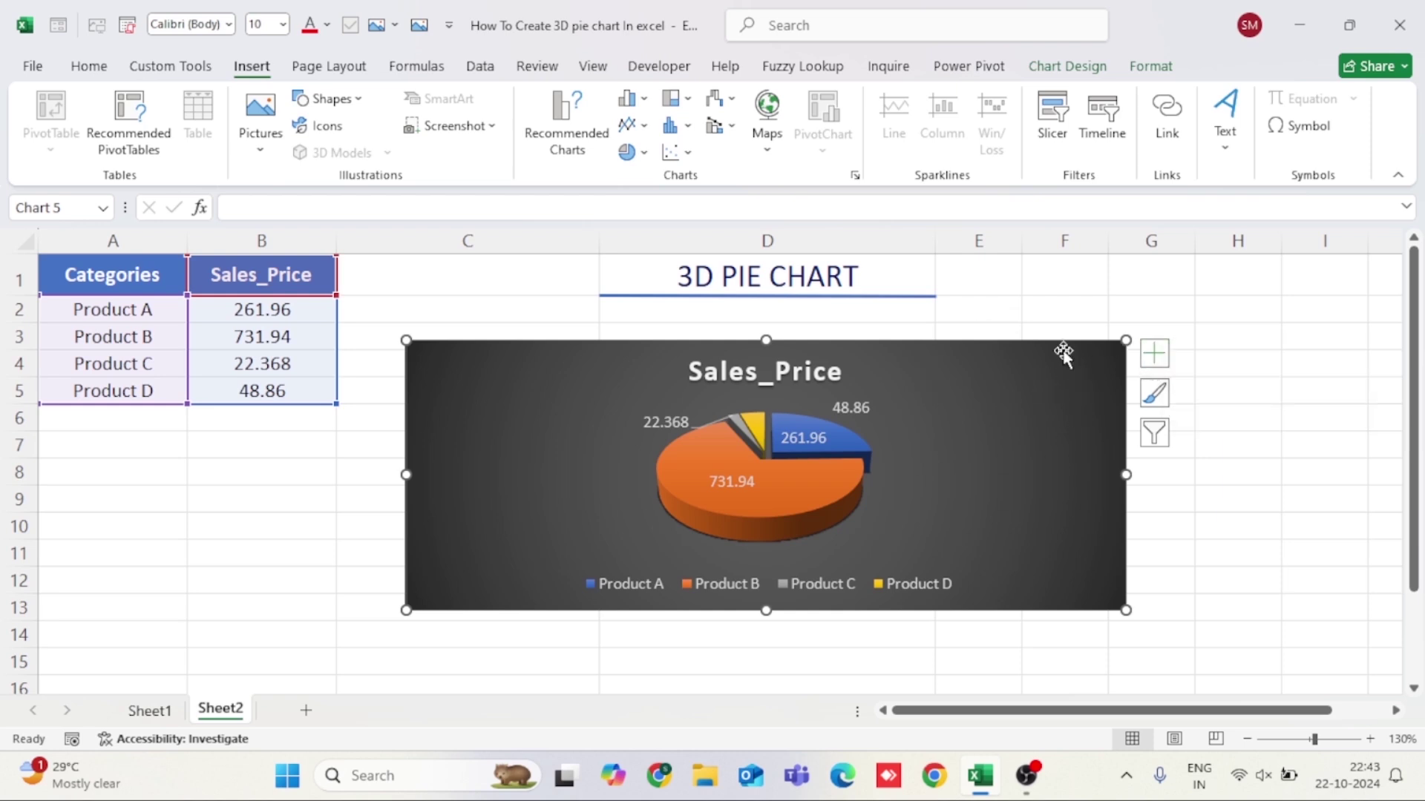
{"action": "left_click", "coordinate": [1047, 66]}
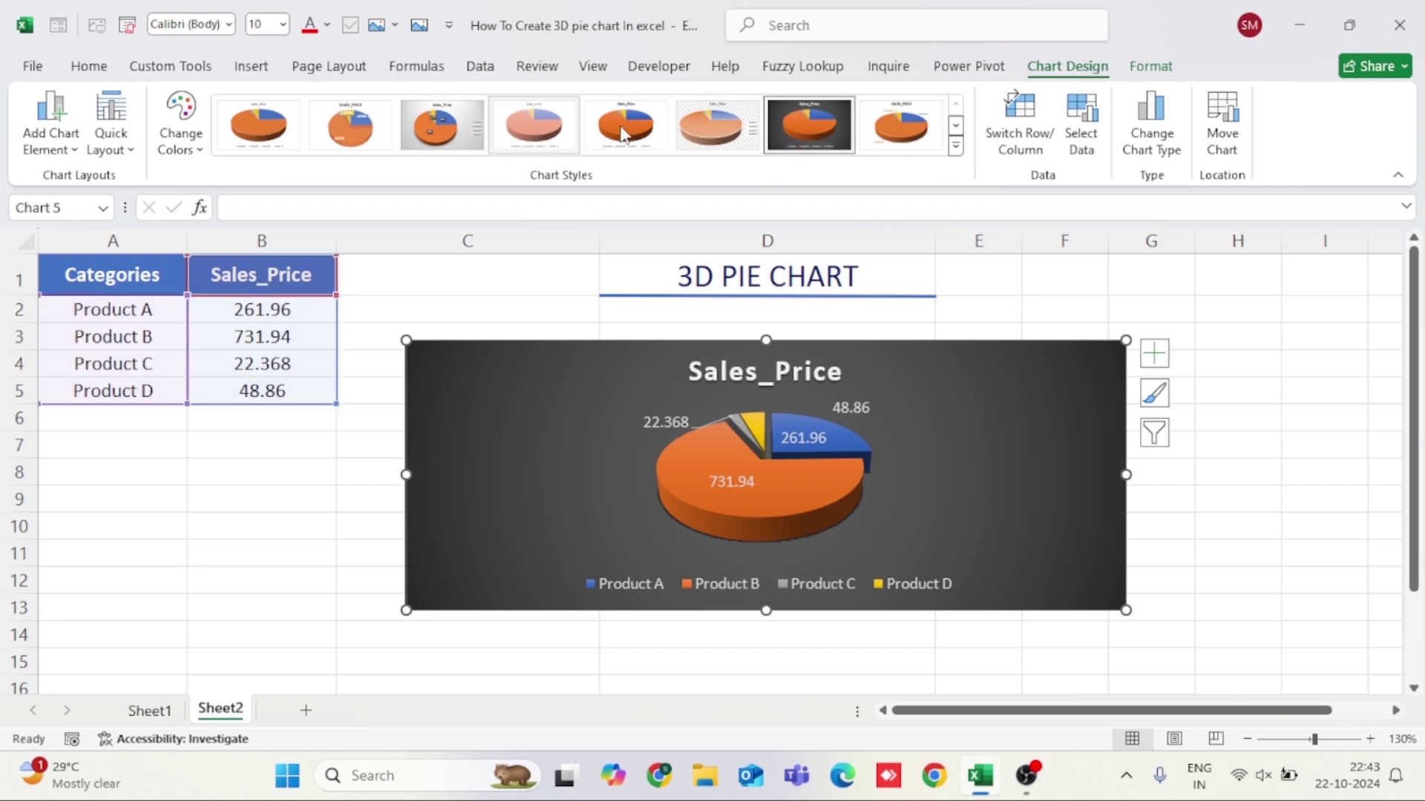
{"action": "left_click", "coordinate": [826, 116]}
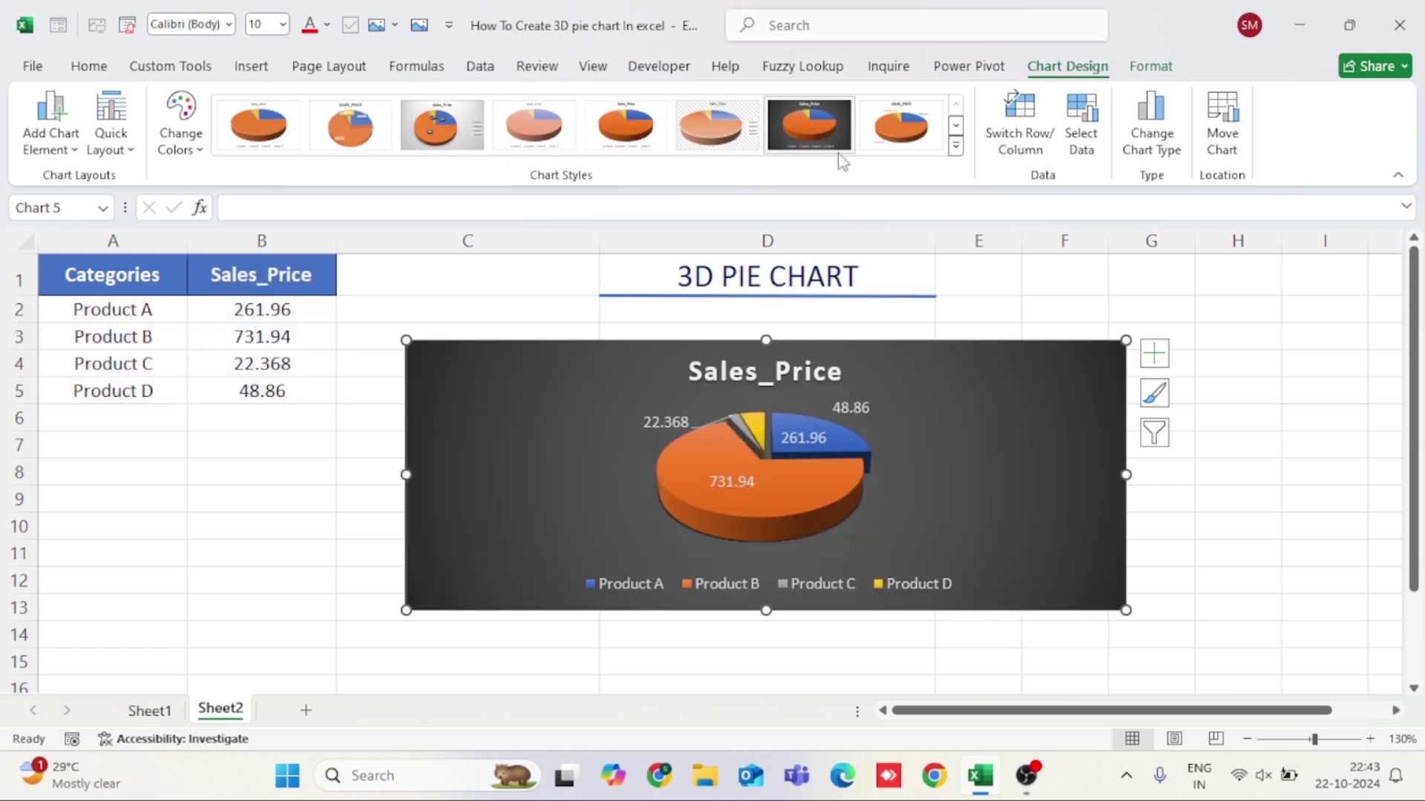
{"action": "left_click", "coordinate": [773, 375]}
{"action": "right_click", "coordinate": [775, 376]}
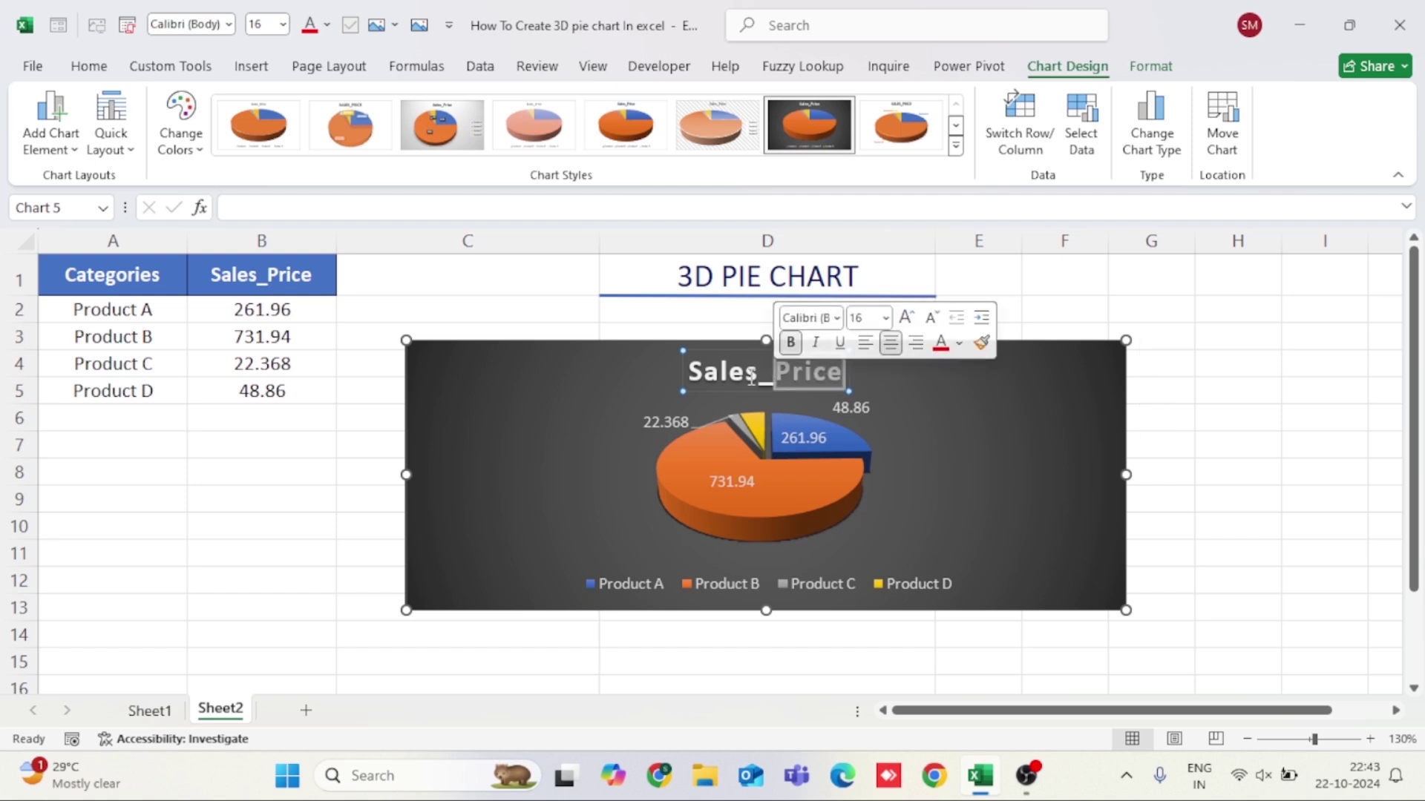
{"action": "double_click", "coordinate": [774, 376]}
{"action": "left_click", "coordinate": [861, 381]}
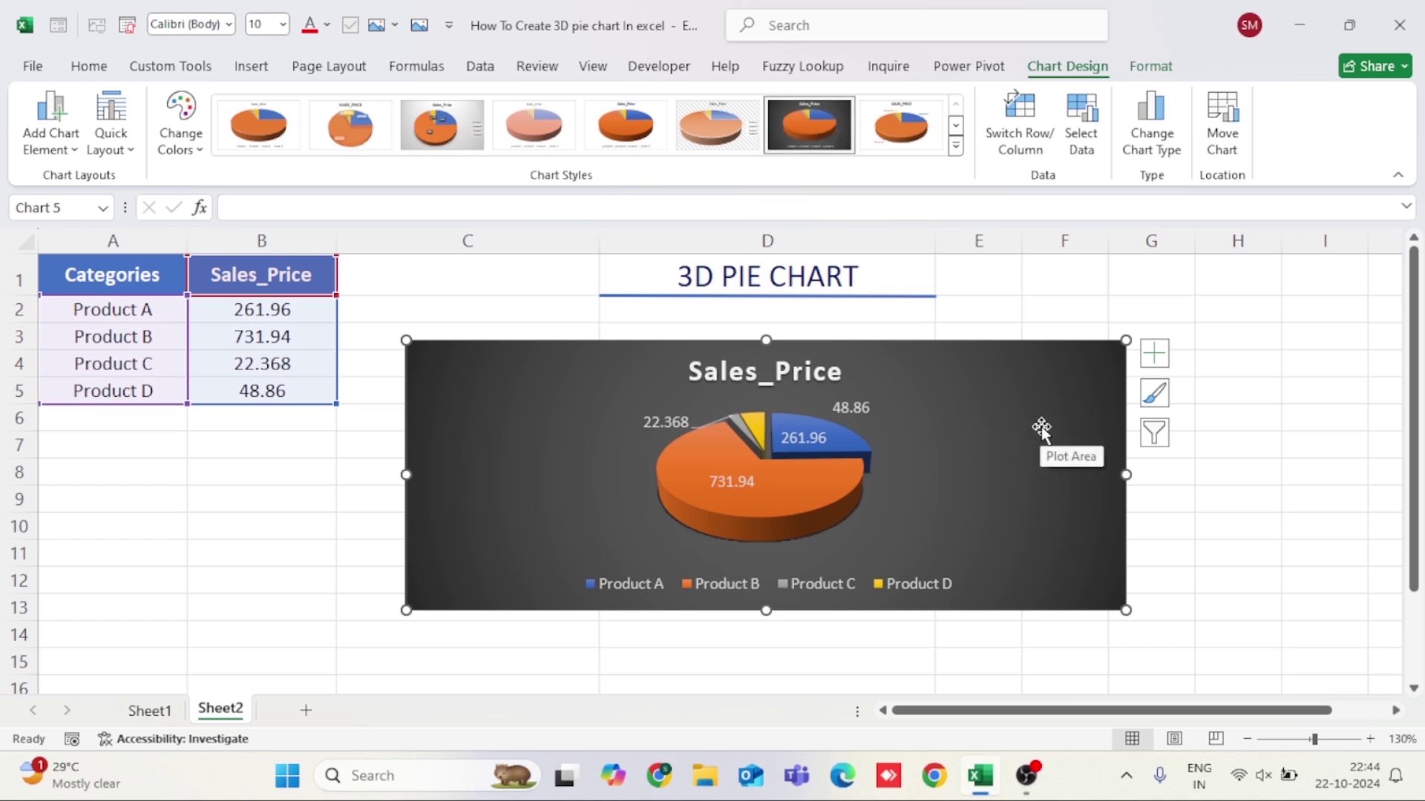
{"action": "left_click", "coordinate": [1154, 354]}
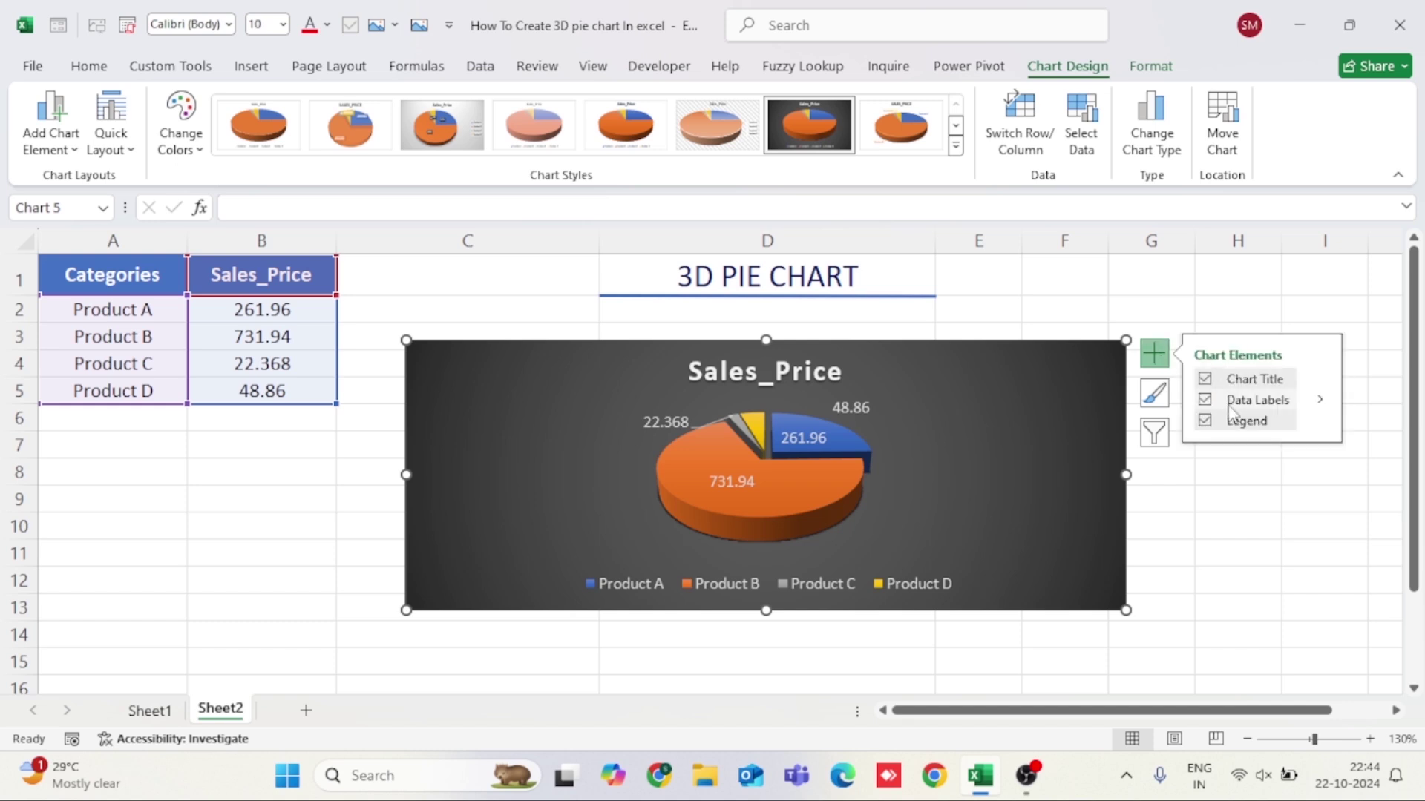
{"action": "left_click", "coordinate": [1319, 400]}
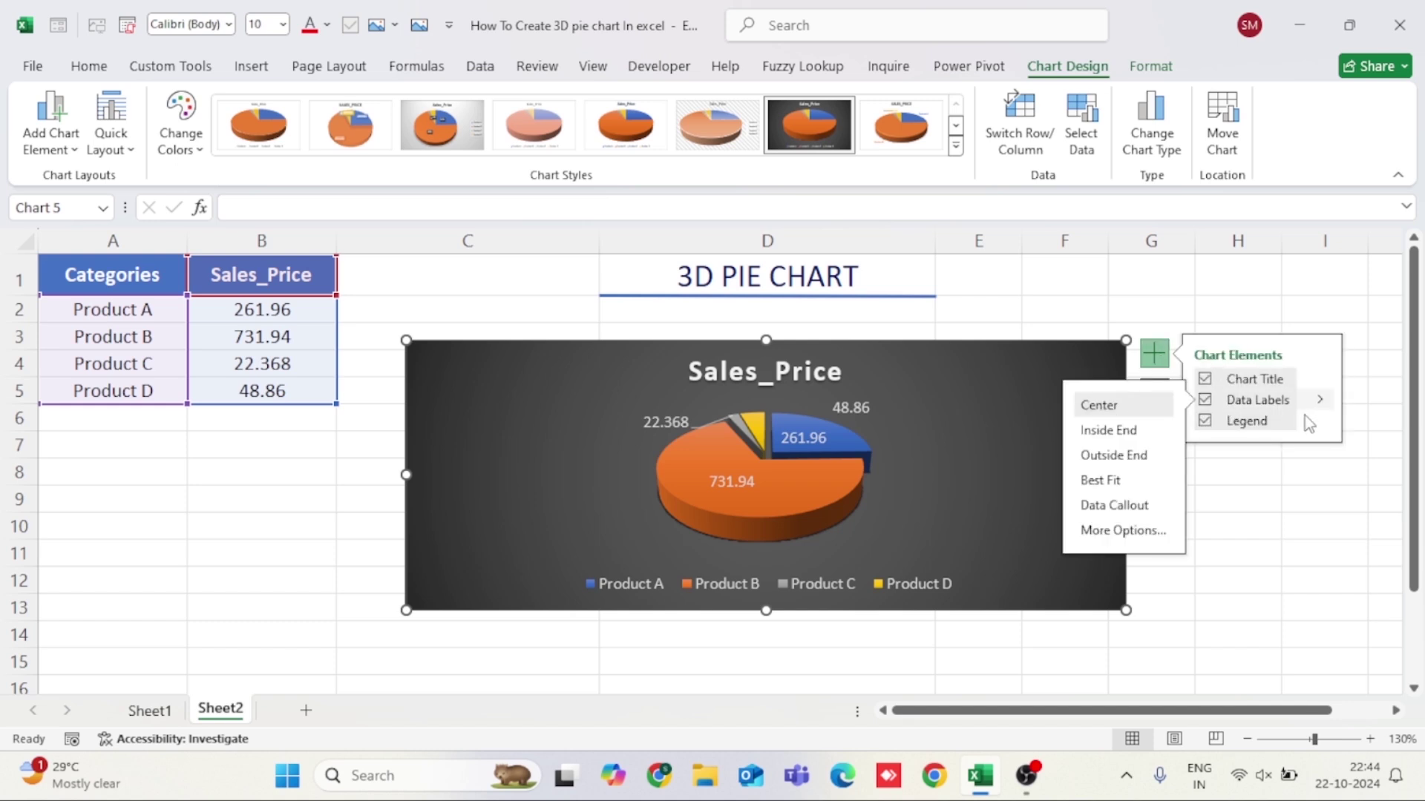
{"action": "left_click", "coordinate": [1233, 485]}
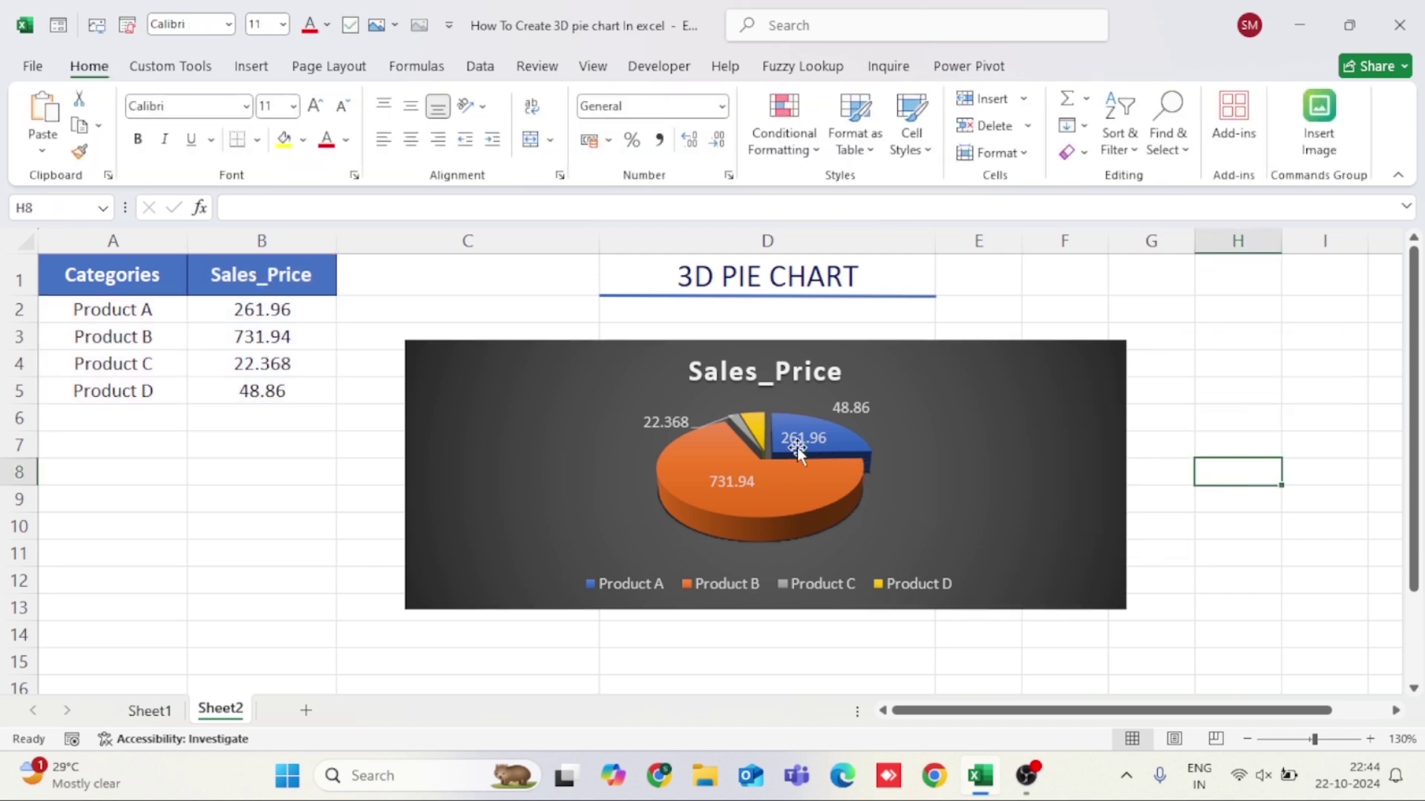
{"action": "left_click", "coordinate": [755, 424]}
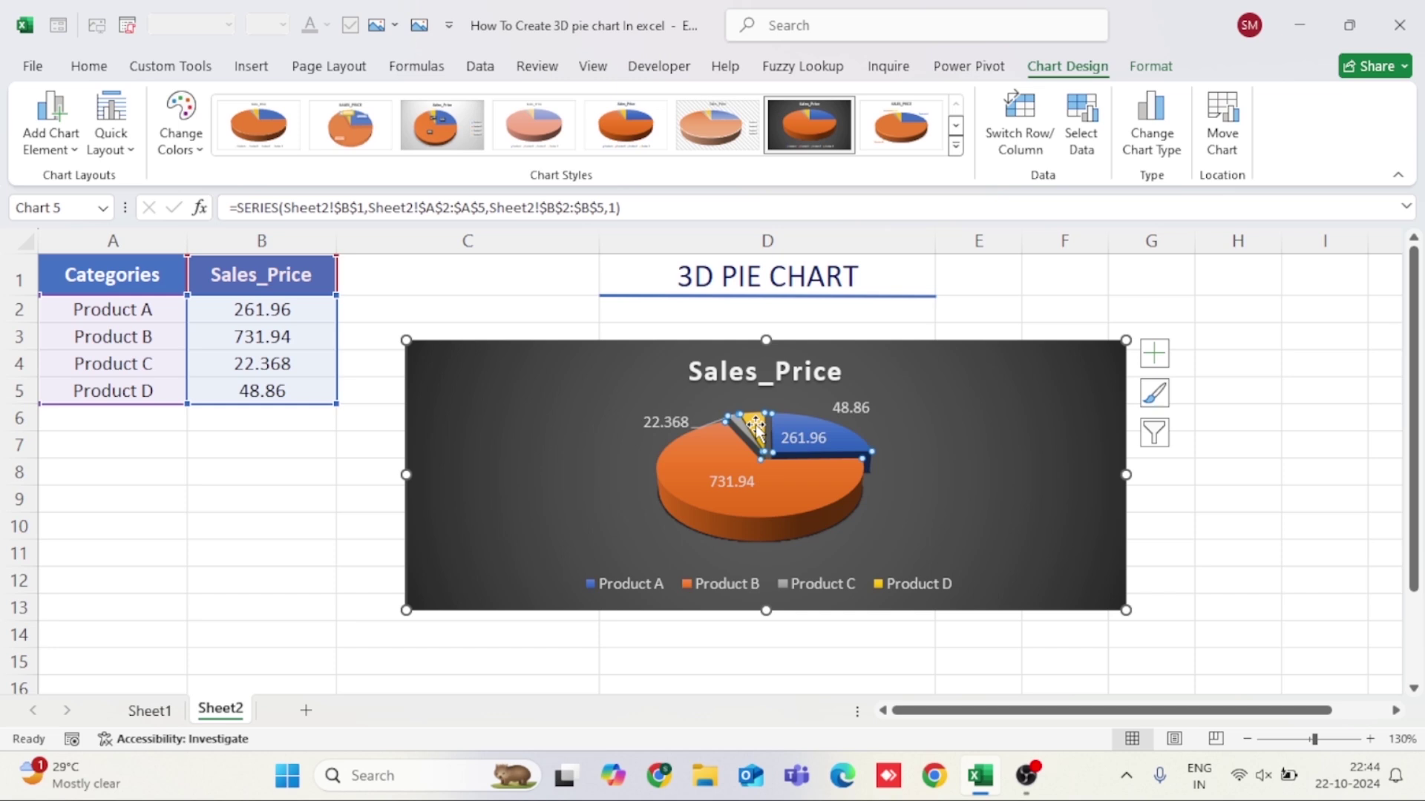
- Raise the pie series' Angle of first slice to 18° in Format Data Series
{"action": "right_click", "coordinate": [755, 427]}
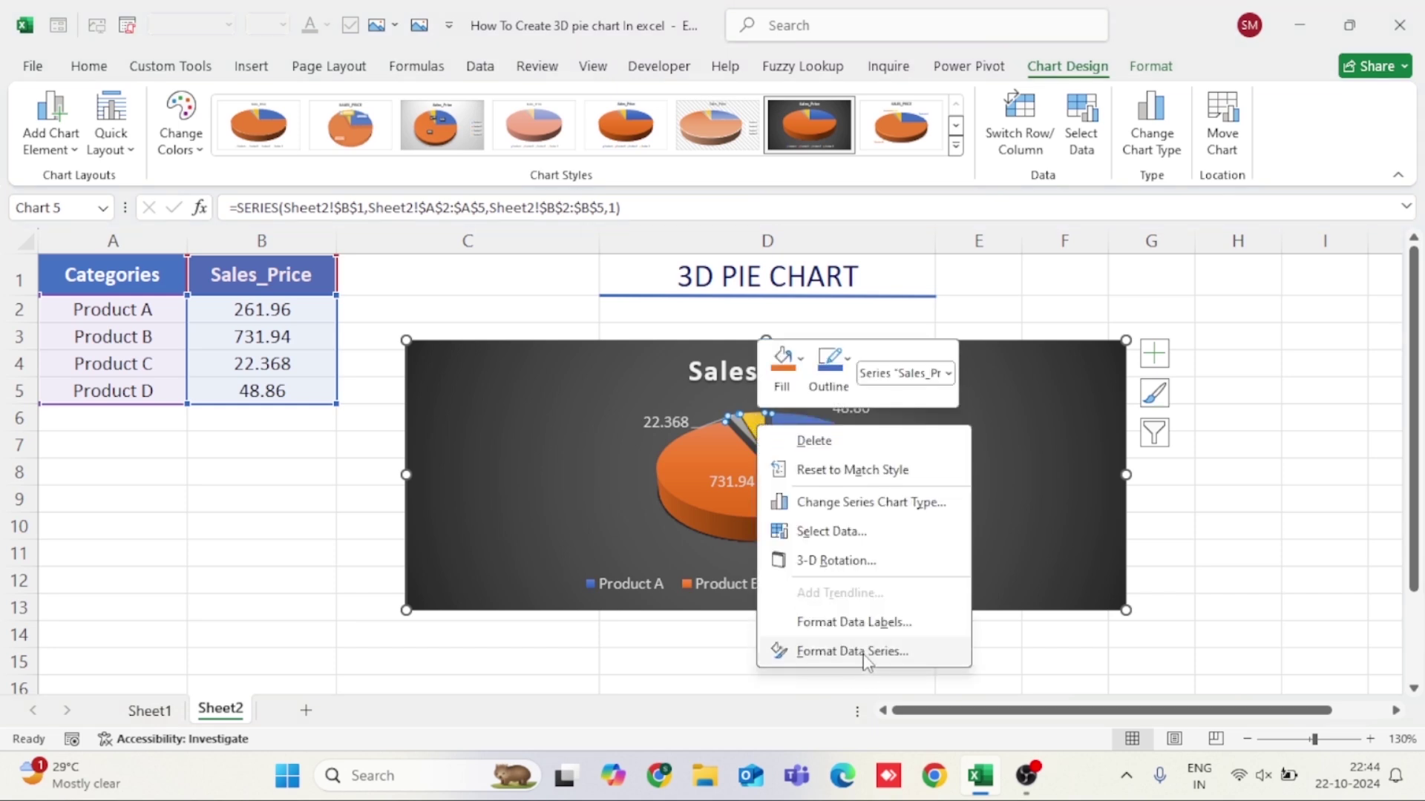
{"action": "left_click", "coordinate": [852, 651]}
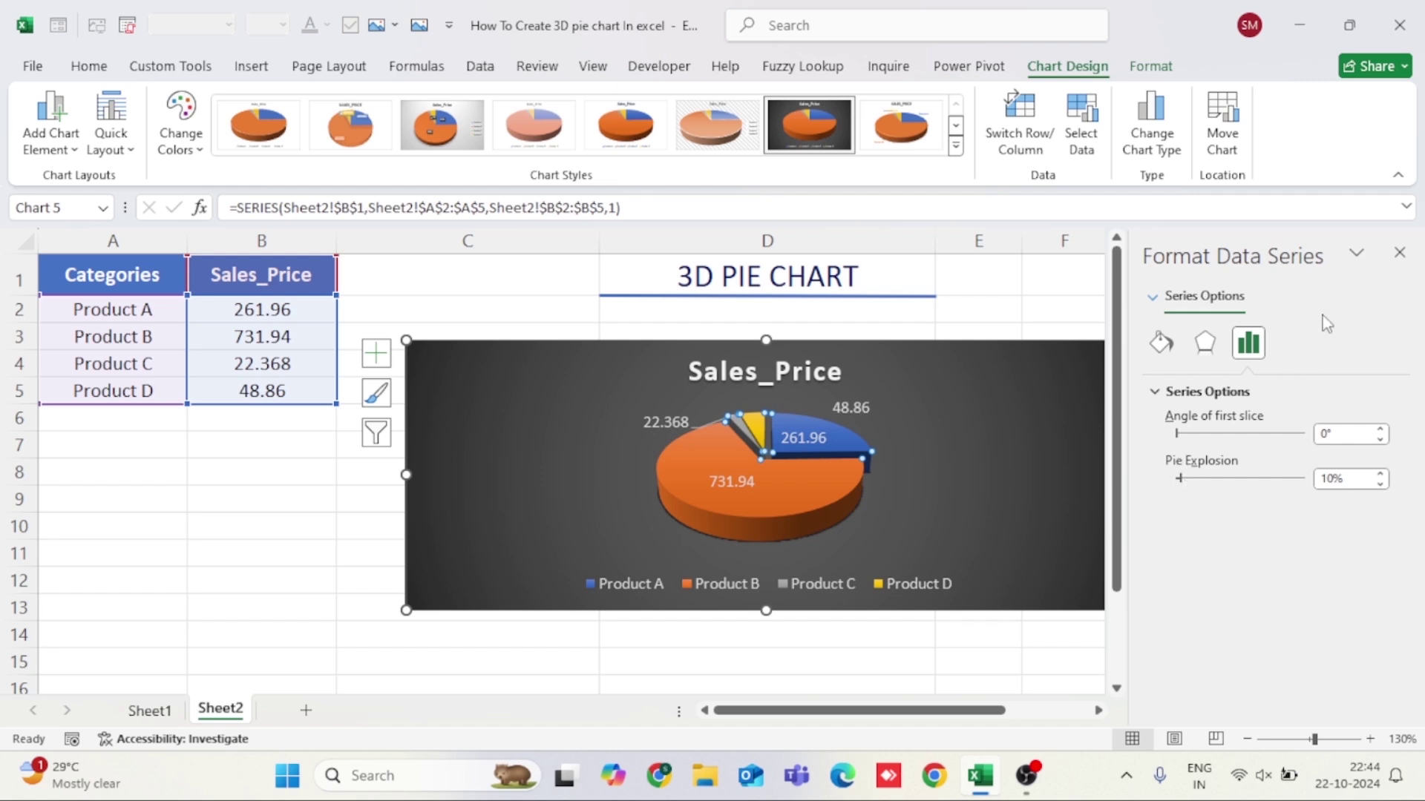
{"action": "left_click", "coordinate": [1379, 431]}
{"action": "left_click", "coordinate": [1379, 430]}
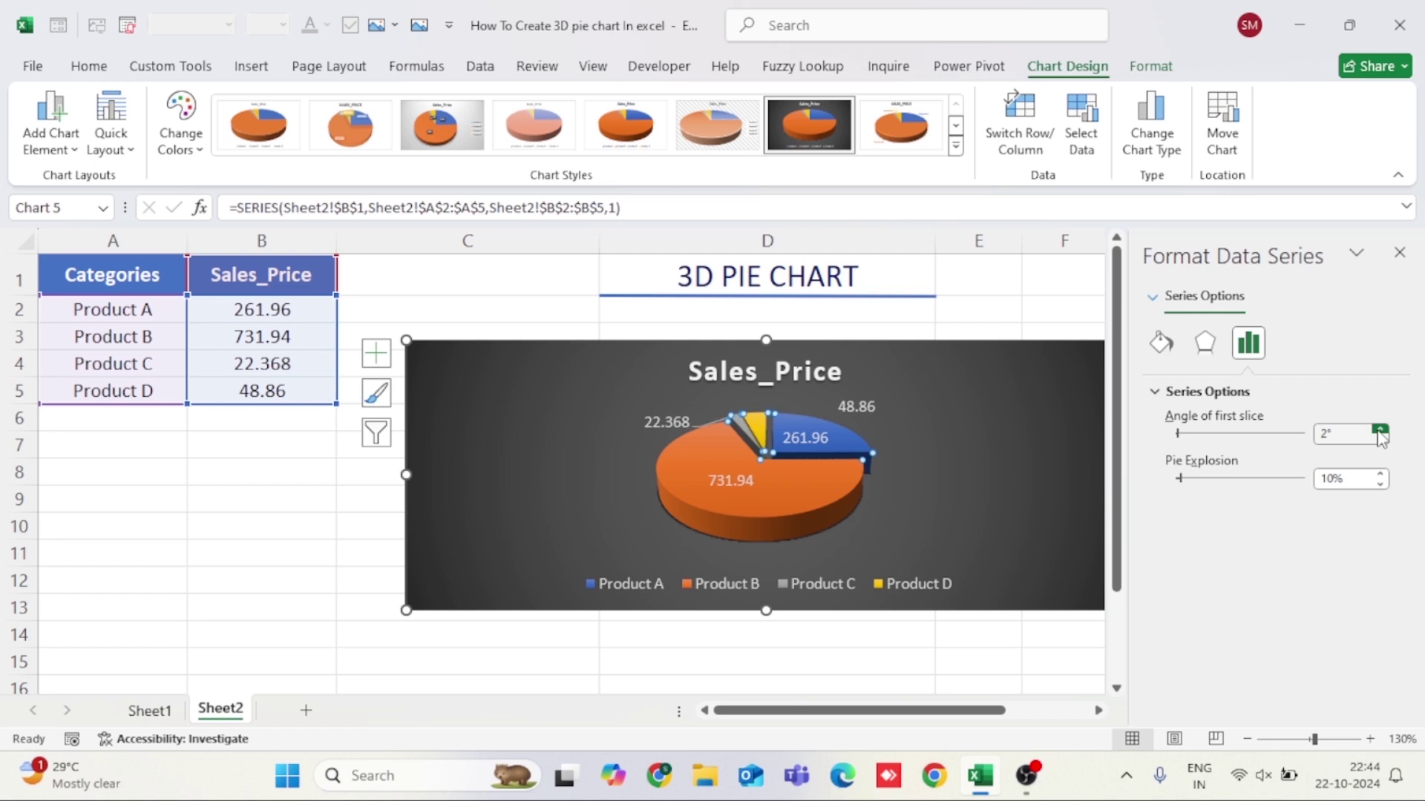
{"action": "left_click", "coordinate": [1380, 431]}
{"action": "left_click", "coordinate": [1380, 430]}
{"action": "left_click", "coordinate": [1379, 430]}
{"action": "left_click", "coordinate": [1379, 431]}
{"action": "left_click", "coordinate": [1379, 430]}
{"action": "left_click", "coordinate": [1379, 431]}
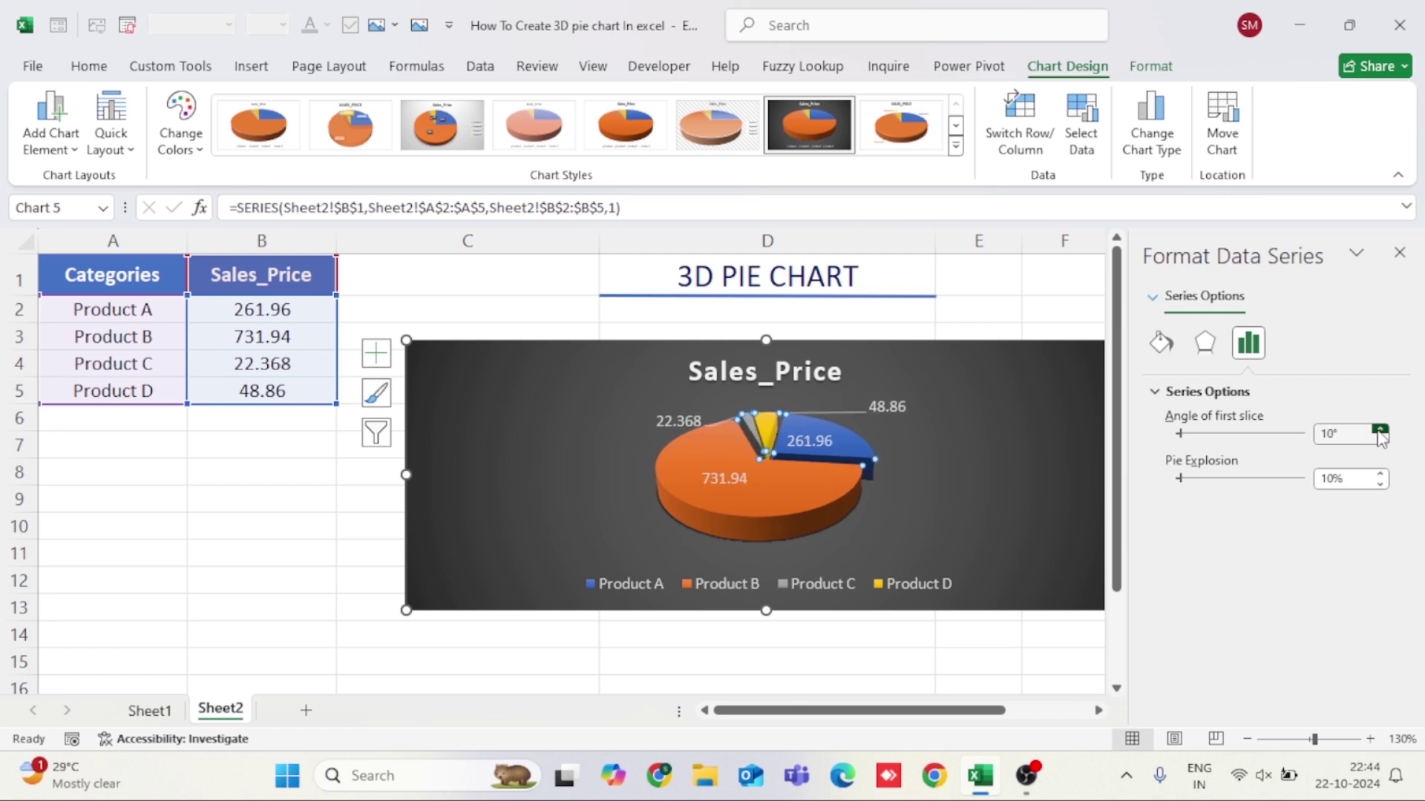
{"action": "left_click", "coordinate": [1379, 431]}
{"action": "left_click", "coordinate": [1379, 430]}
{"action": "left_click", "coordinate": [1379, 430]}
{"action": "left_click", "coordinate": [1380, 430]}
{"action": "left_click", "coordinate": [1379, 430]}
{"action": "left_click", "coordinate": [1380, 430]}
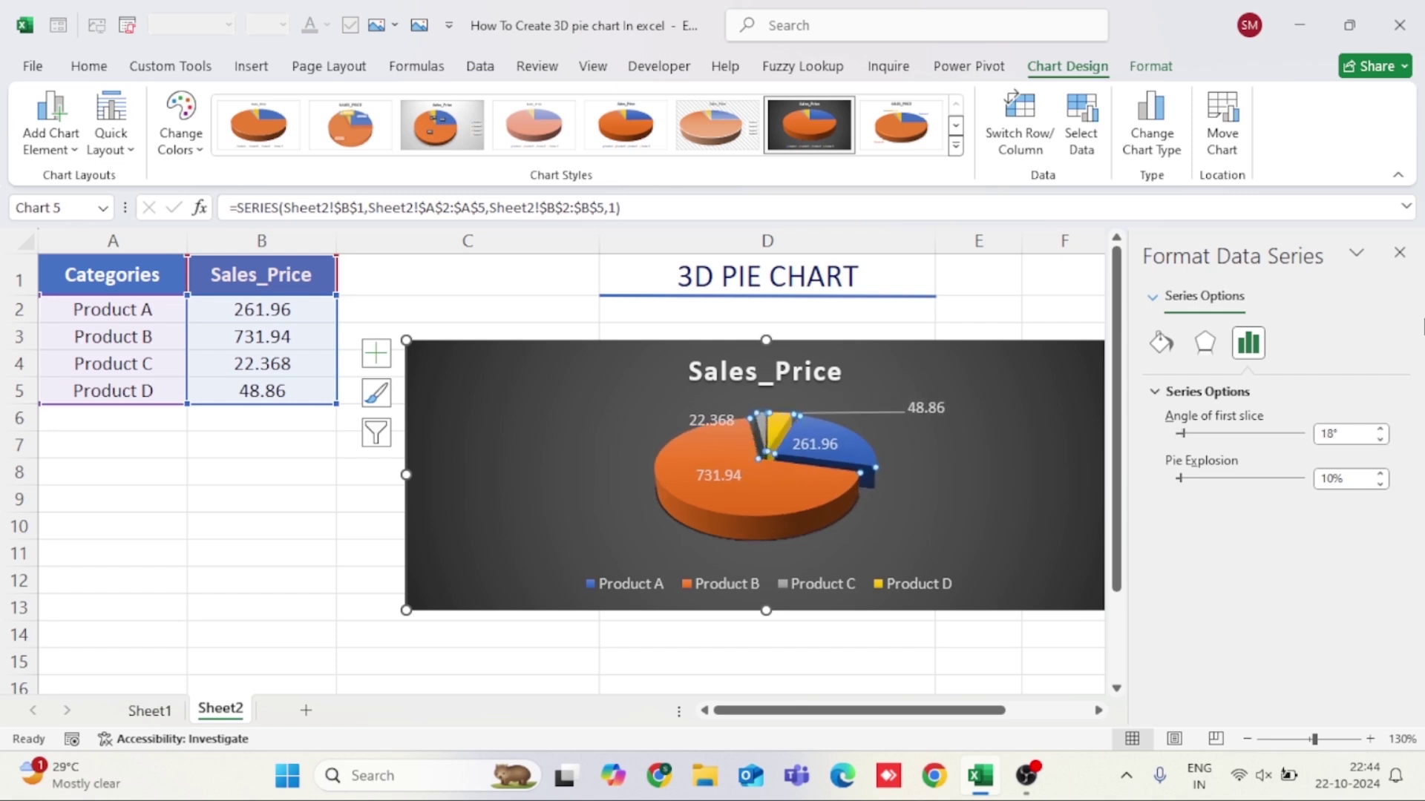
{"action": "left_click", "coordinate": [1399, 253]}
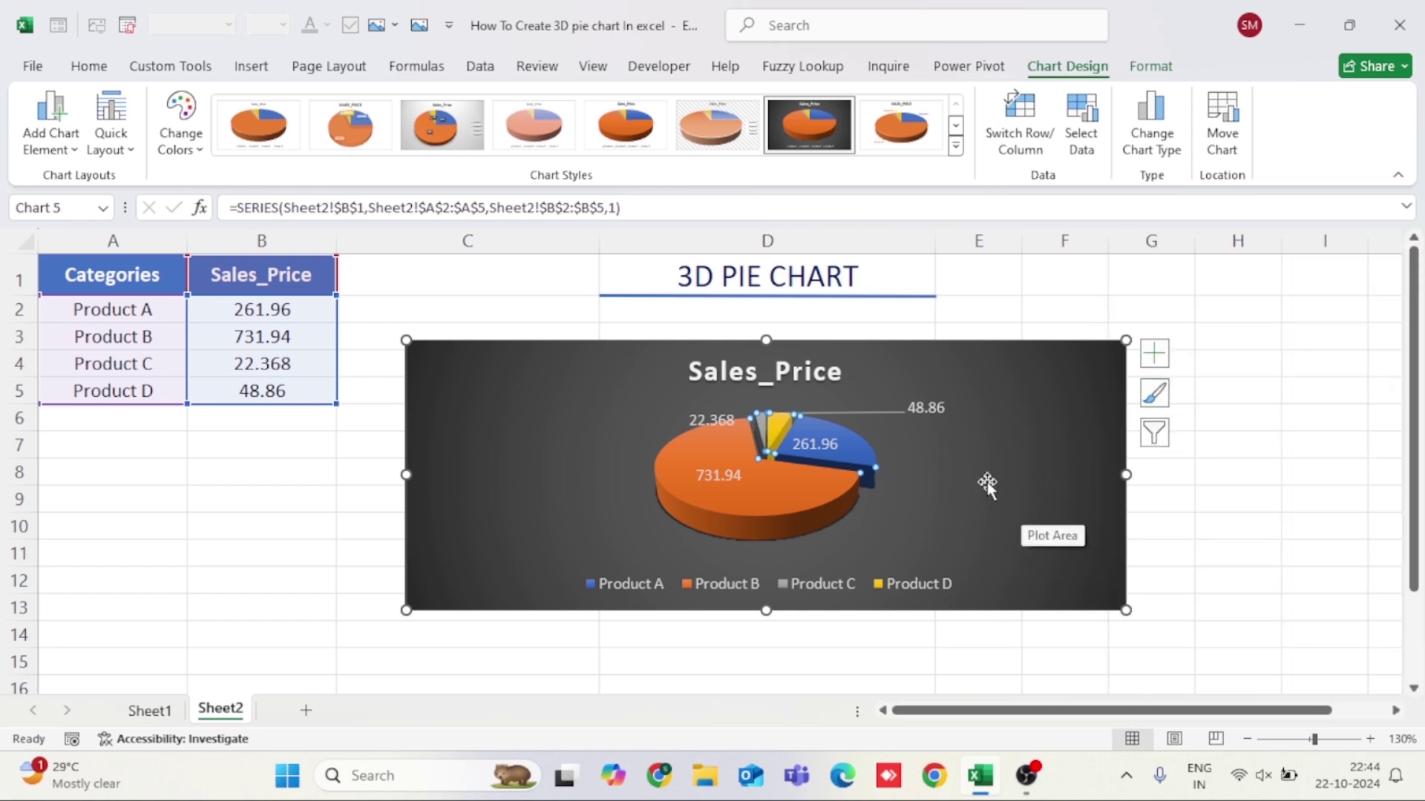
{"action": "left_click", "coordinate": [843, 373]}
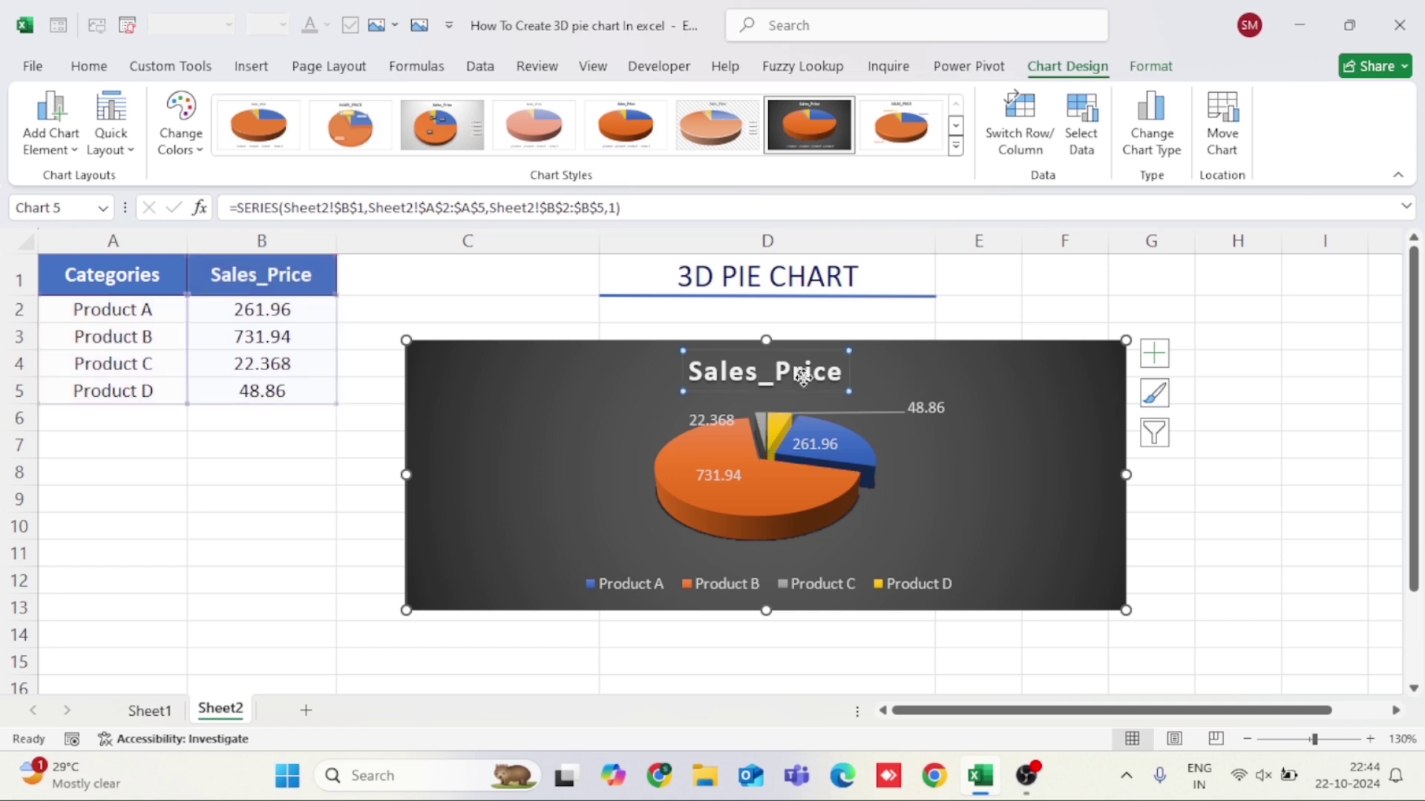
{"action": "double_click", "coordinate": [803, 375]}
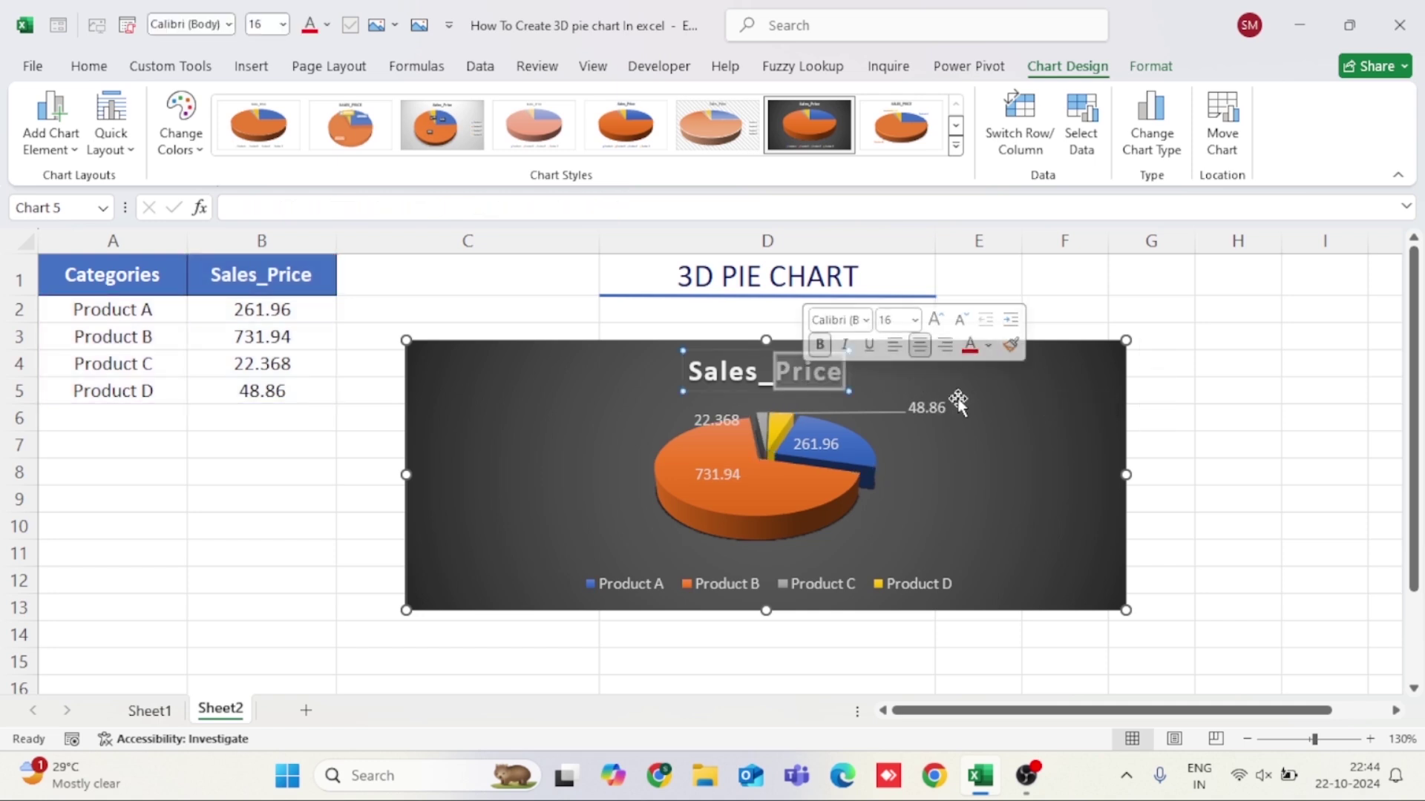
{"action": "left_click", "coordinate": [938, 379]}
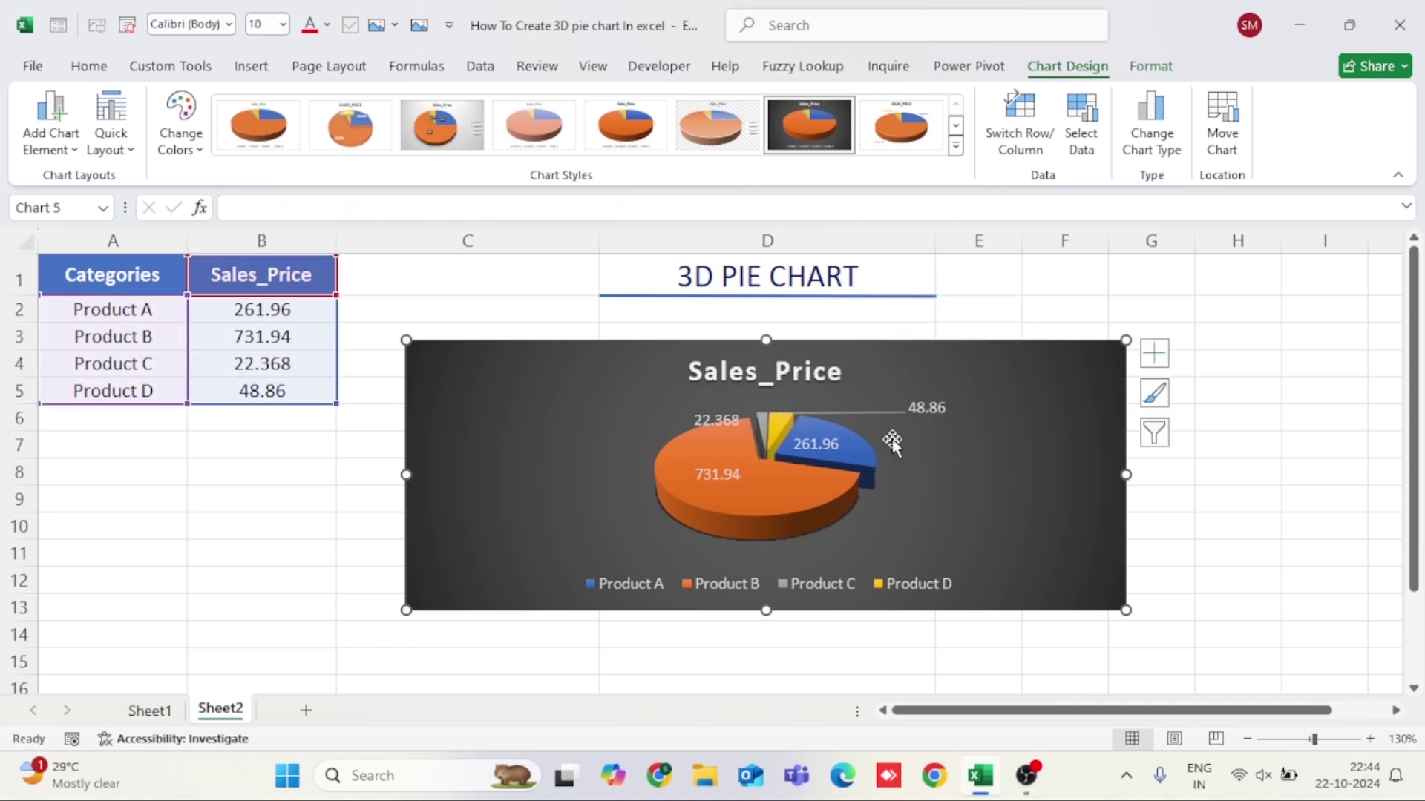
{"action": "left_click", "coordinate": [825, 479]}
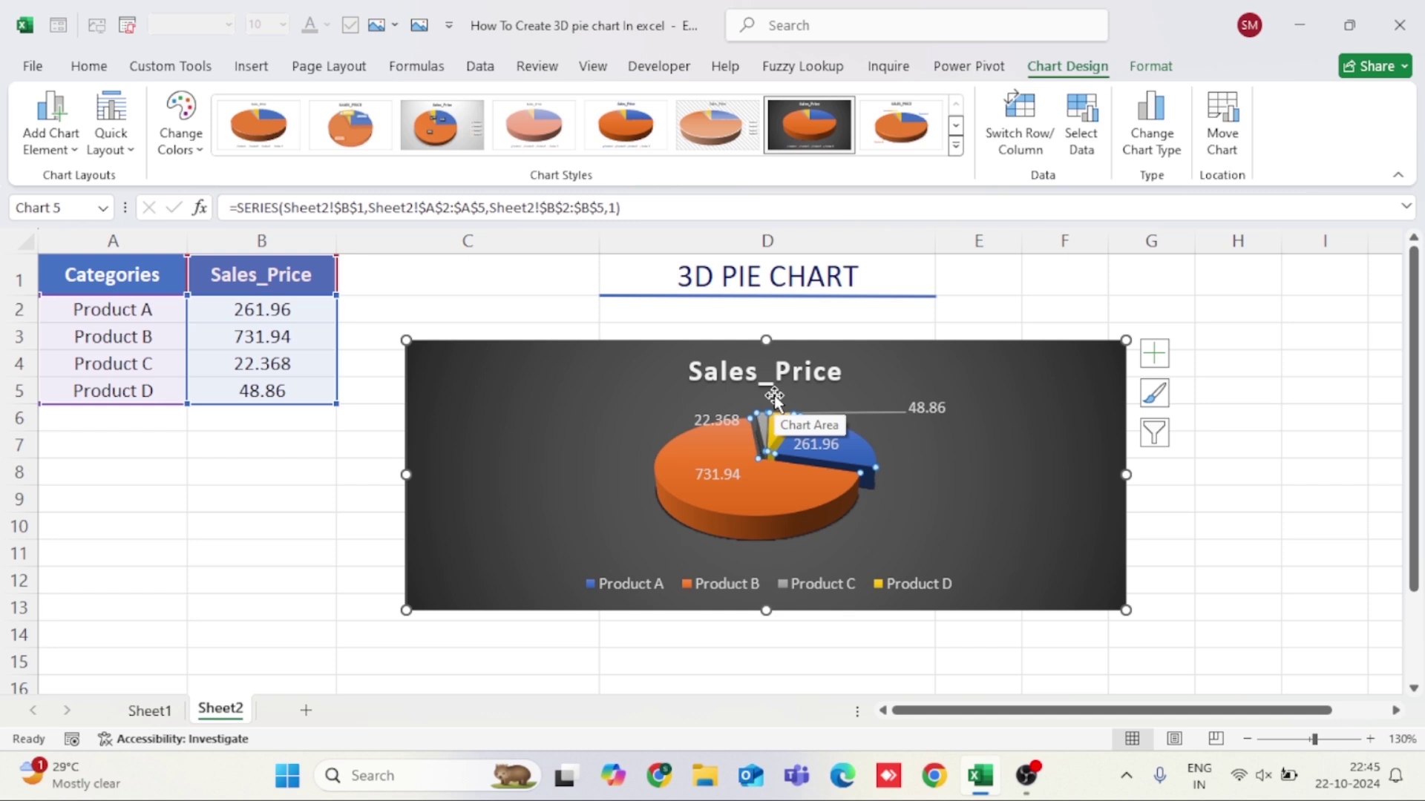
{"action": "left_click", "coordinate": [1025, 382]}
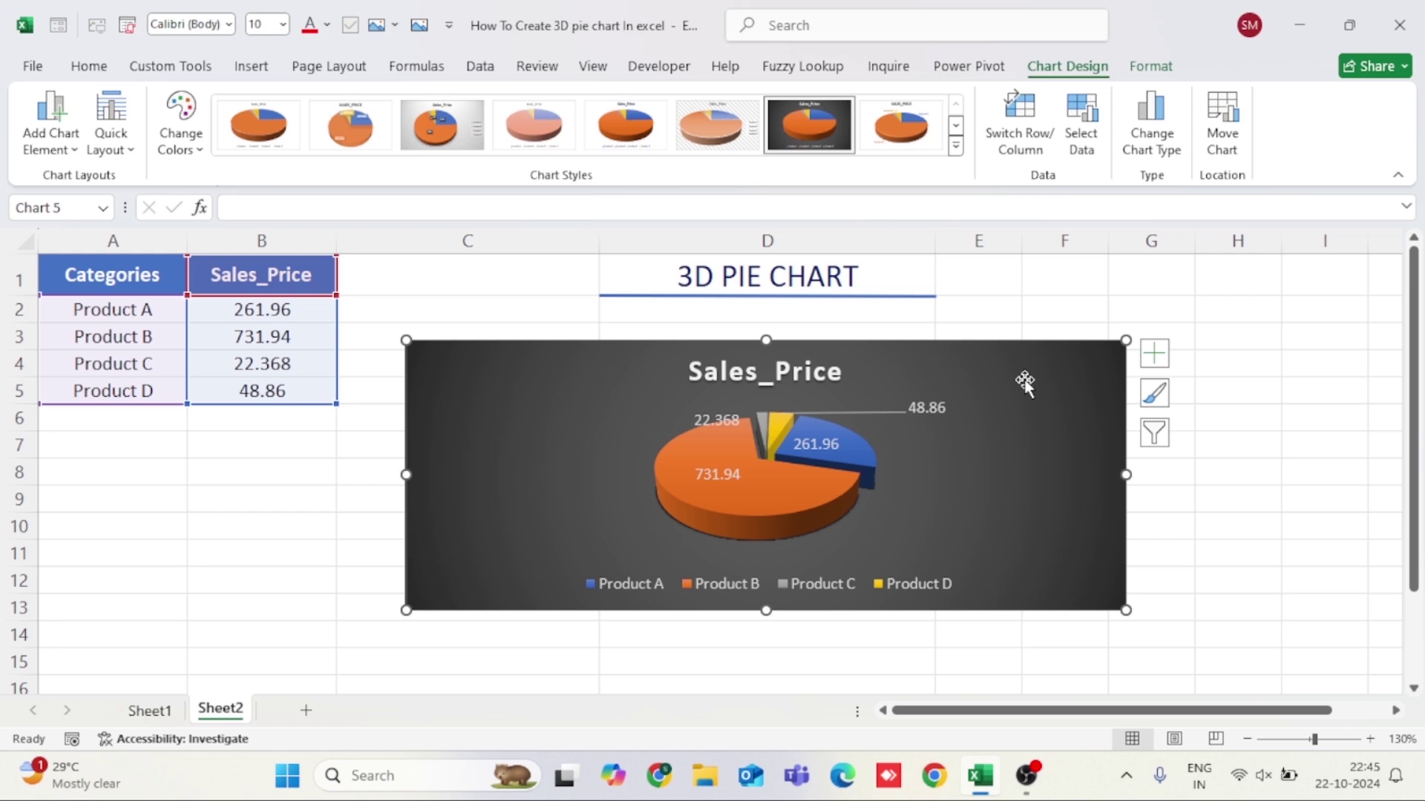
- Save the whole chart with Save as Picture as Picture2, a PNG in Pictures
{"action": "right_click", "coordinate": [1025, 382]}
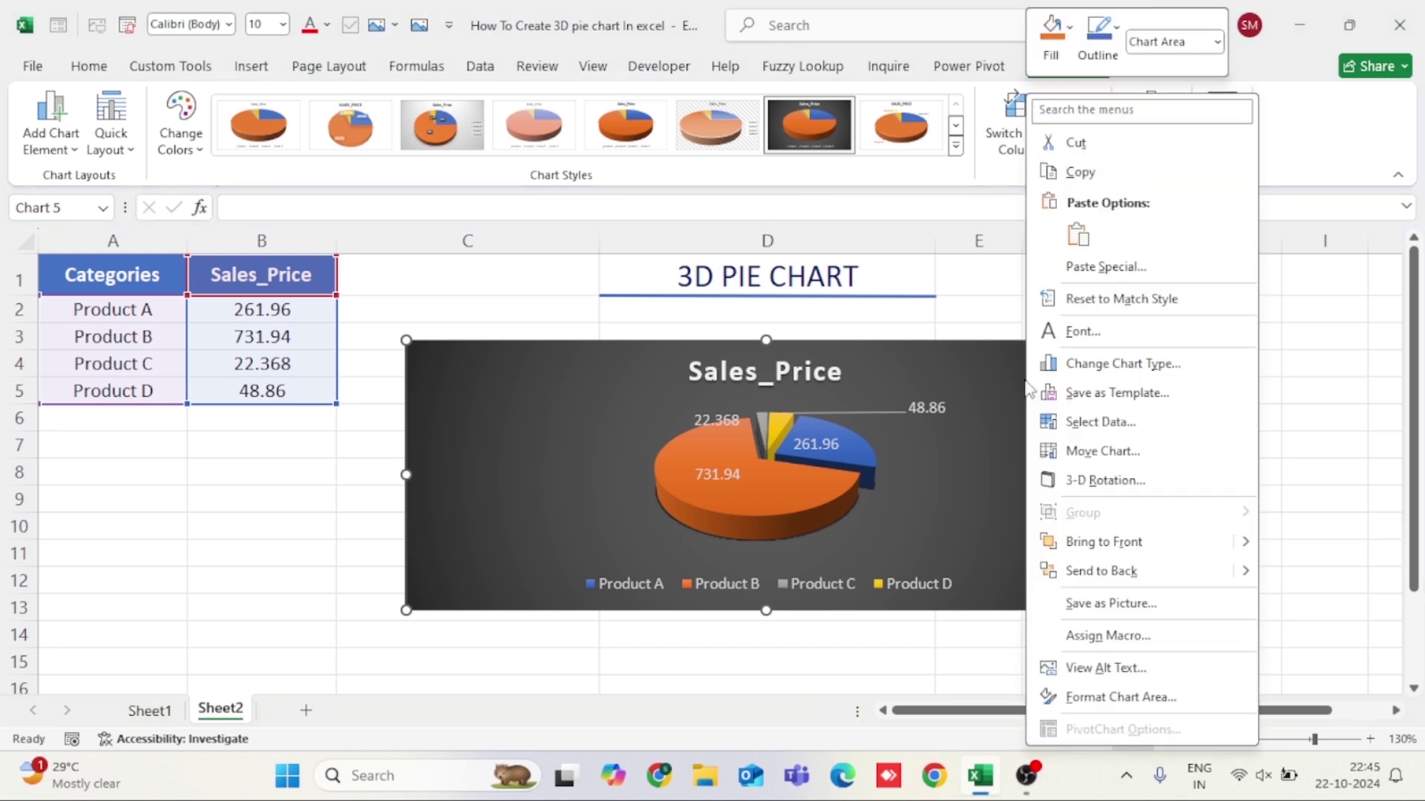
{"action": "left_click", "coordinate": [1111, 607]}
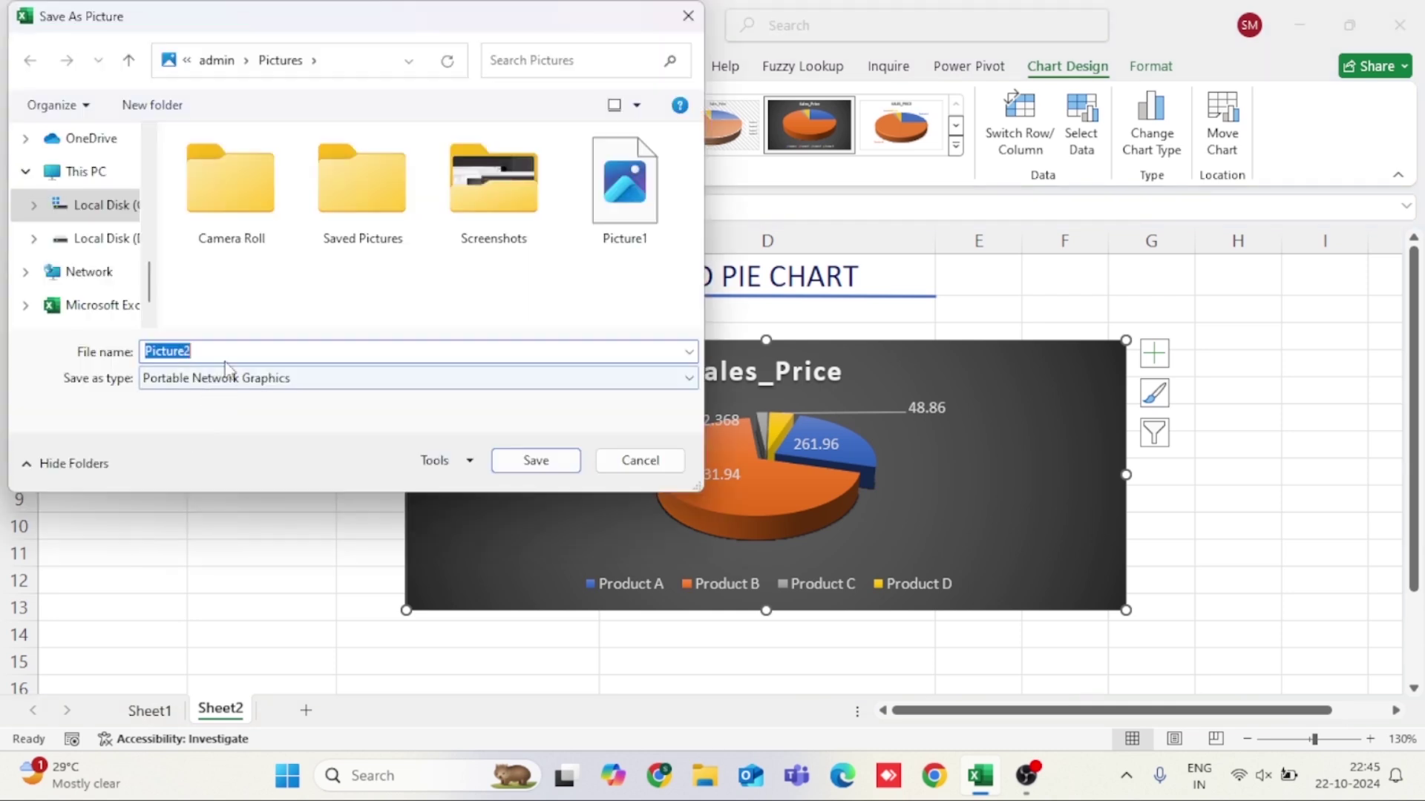
{"action": "left_click", "coordinate": [518, 462]}
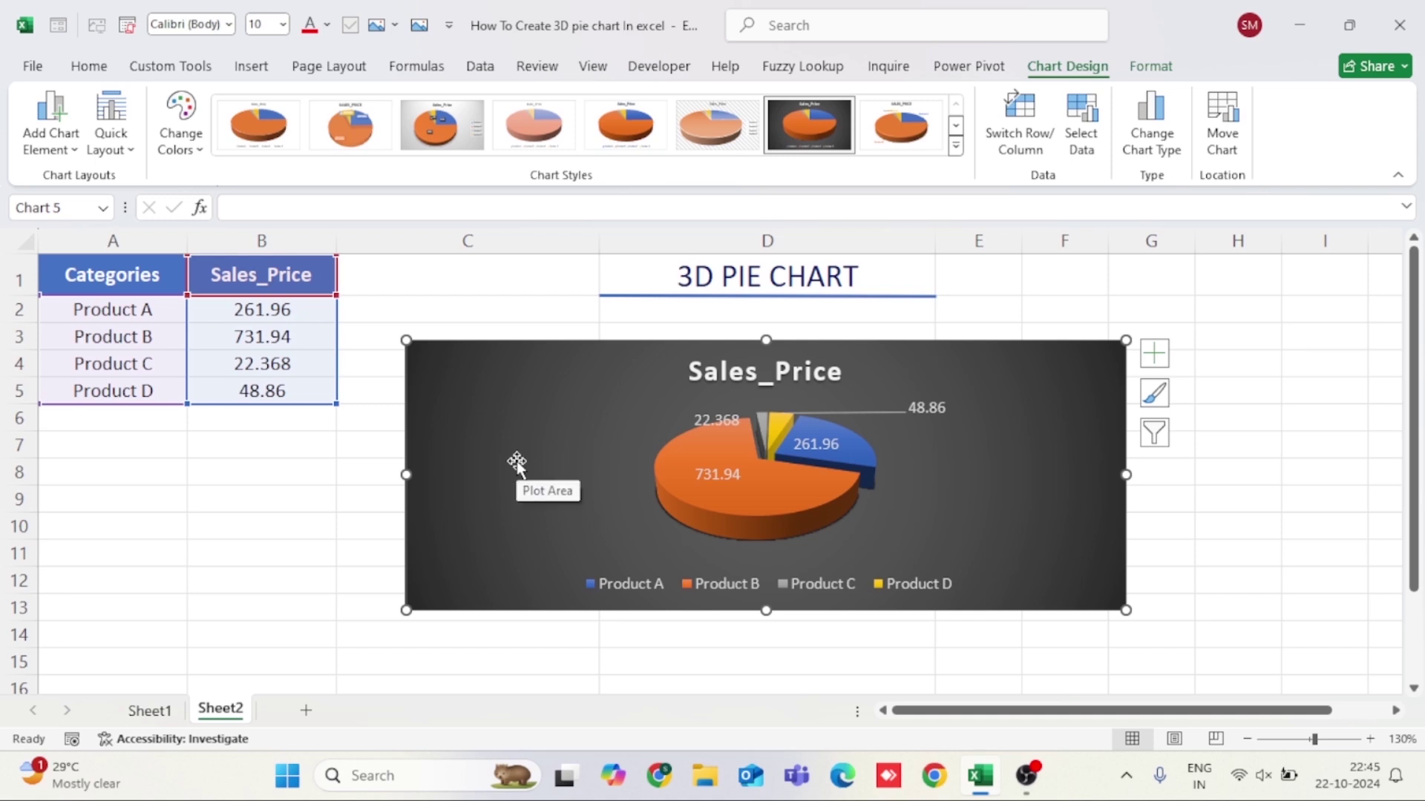